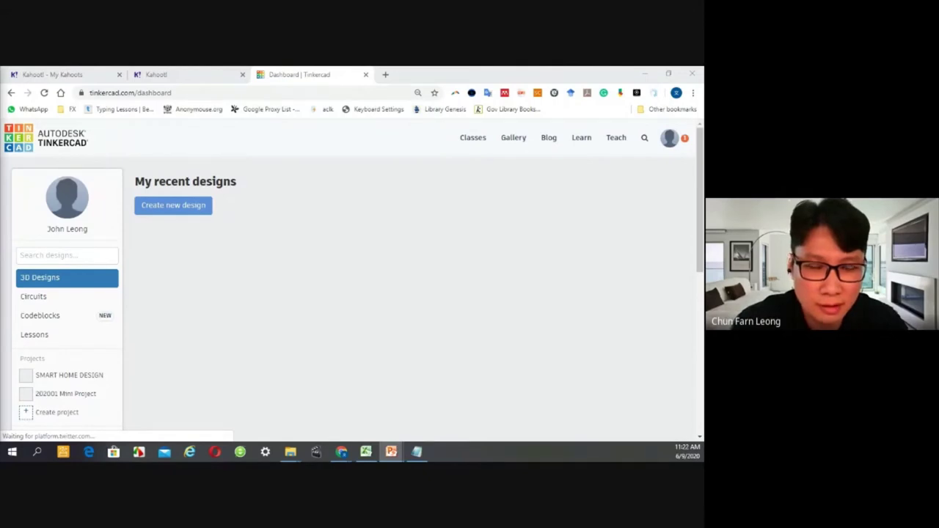
Step: Open the BlocksBased Automated Lighting control circuit from the SMART HOME DESIGN project for editing
scroll(219, 288, down, 1)
scroll(294, 234, up, 1)
scroll(105, 344, down, 2)
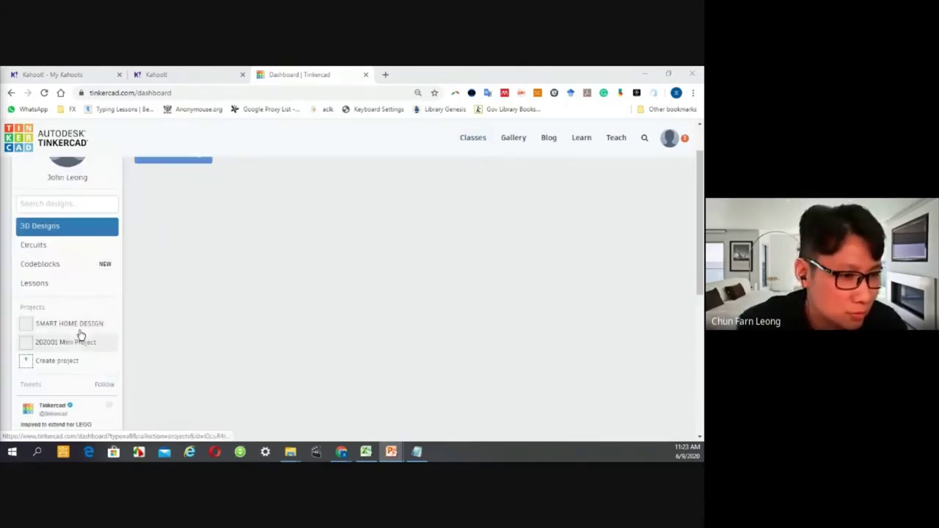
click(80, 331)
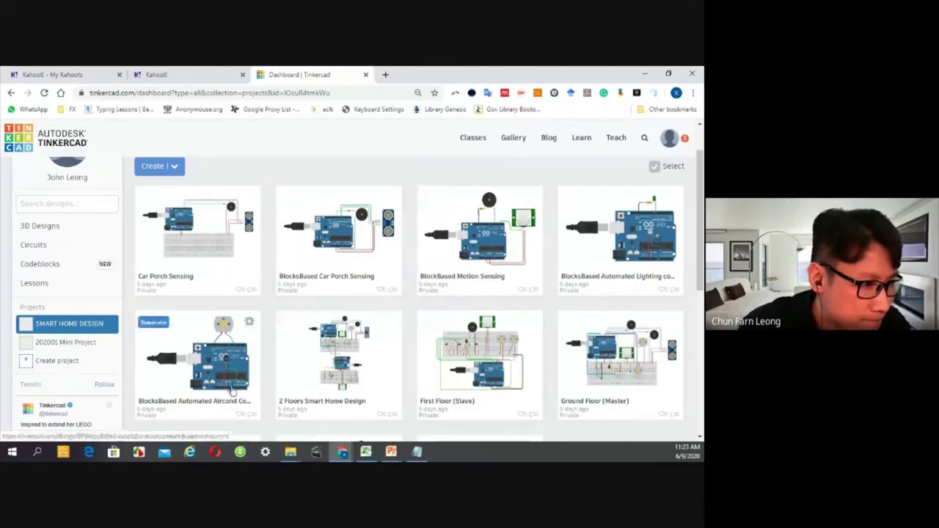
click(642, 257)
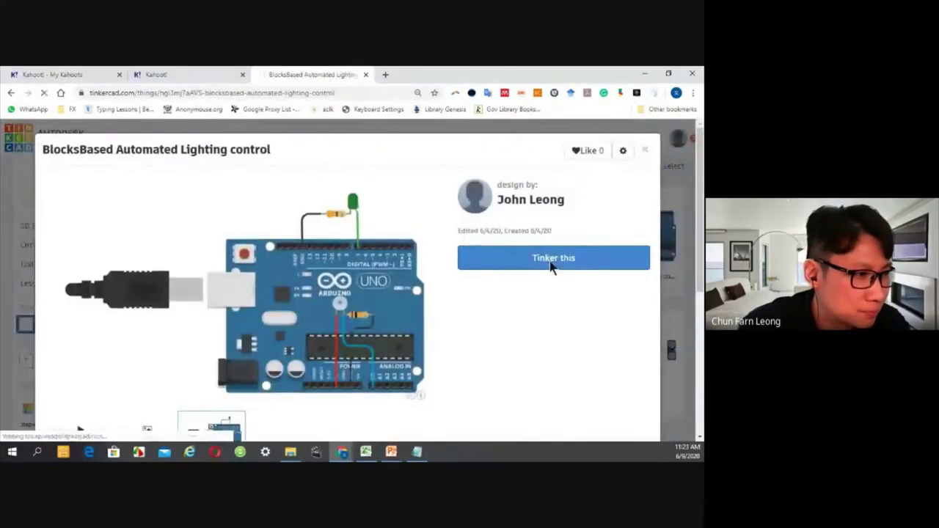
click(505, 270)
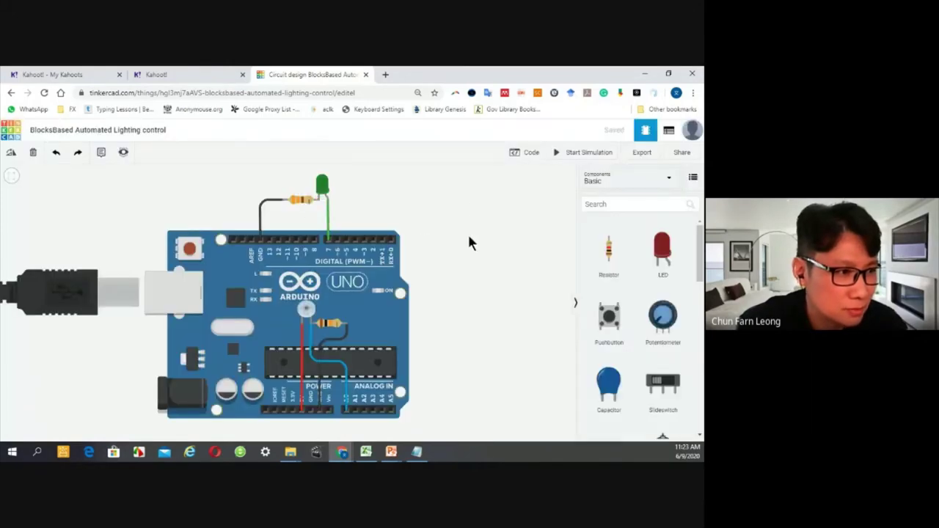
Step: Search the components for "arduino" and place an Arduino Uno R3 board on an empty area of the canvas
scroll(468, 232, down, 4)
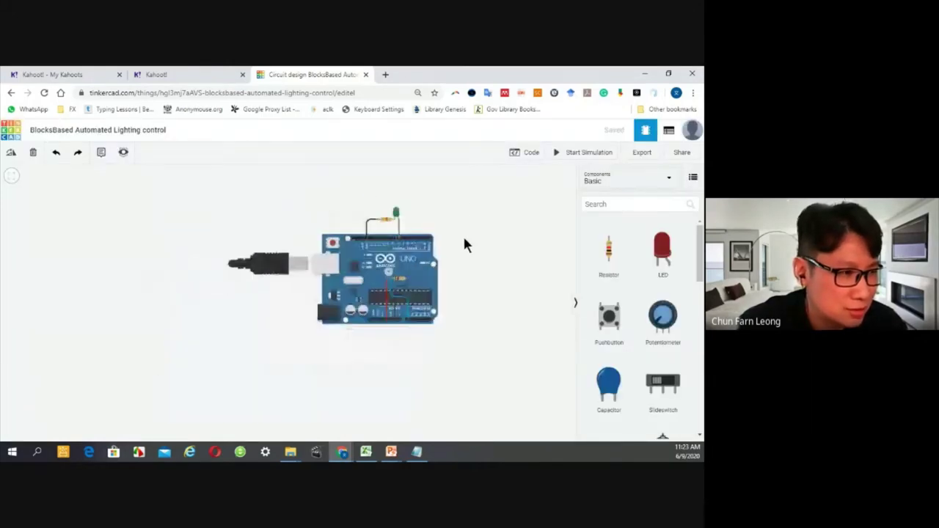
scroll(462, 203, down, 3)
click(641, 204)
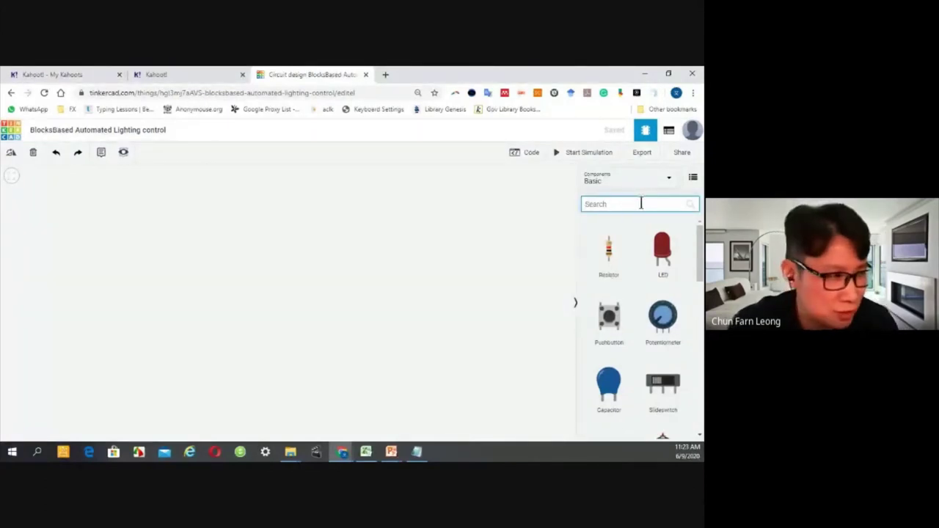
text(ar)
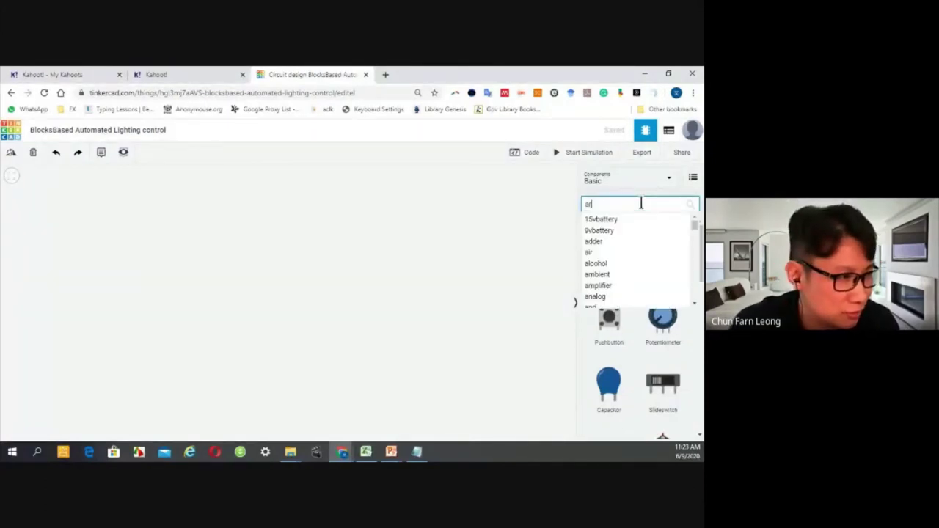
text(duino)
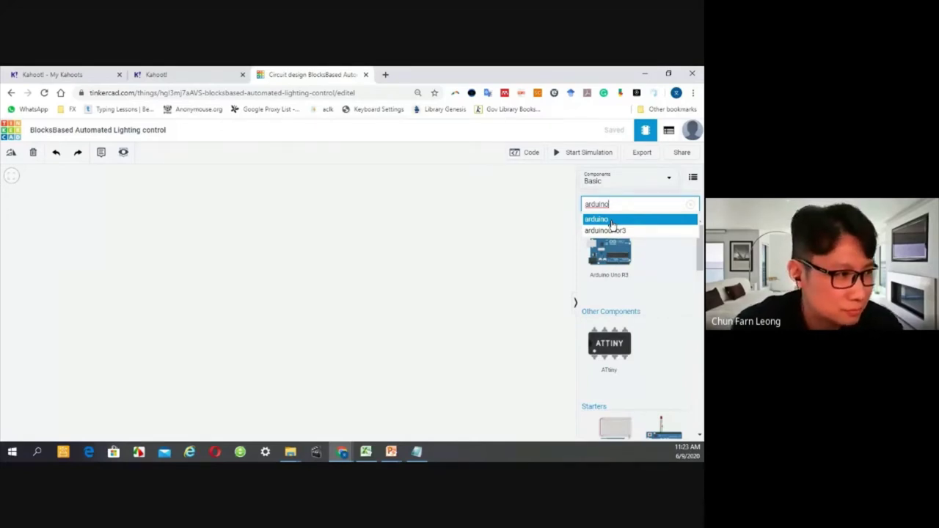
click(612, 221)
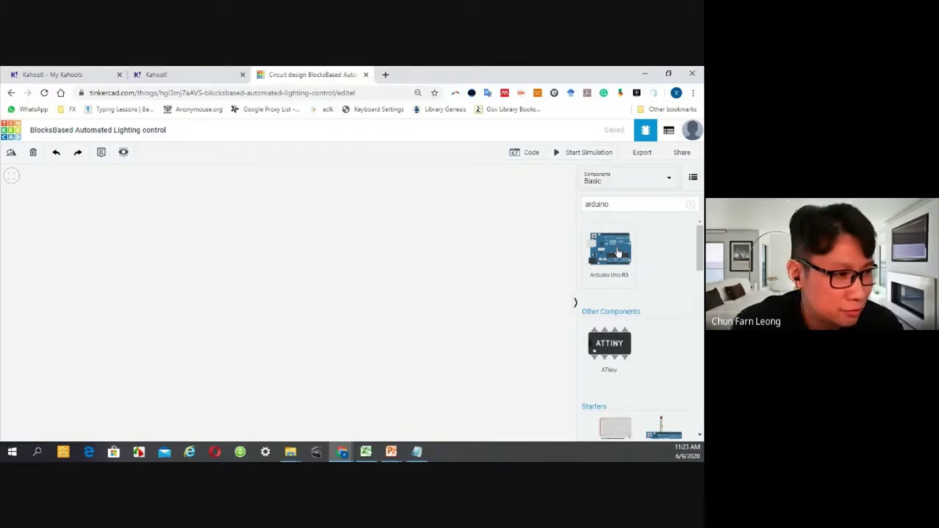
drag(617, 252, 289, 270)
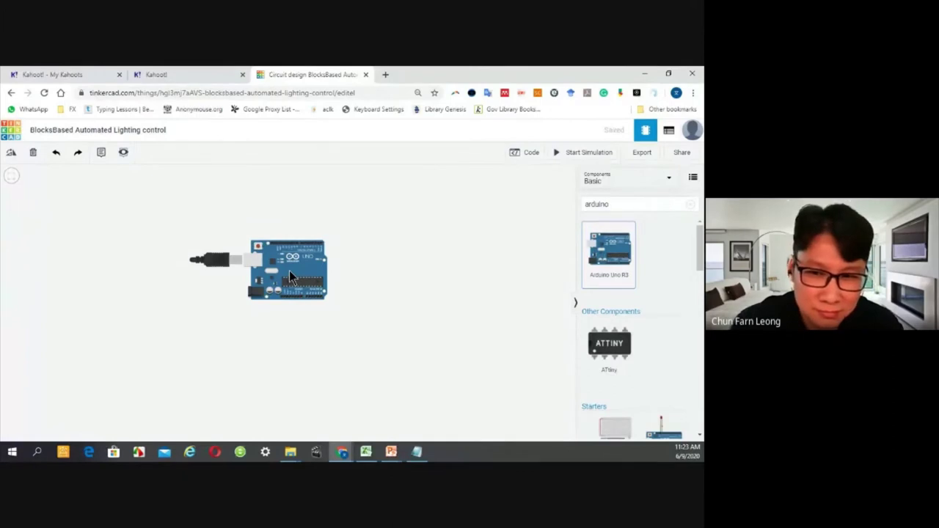
click(289, 271)
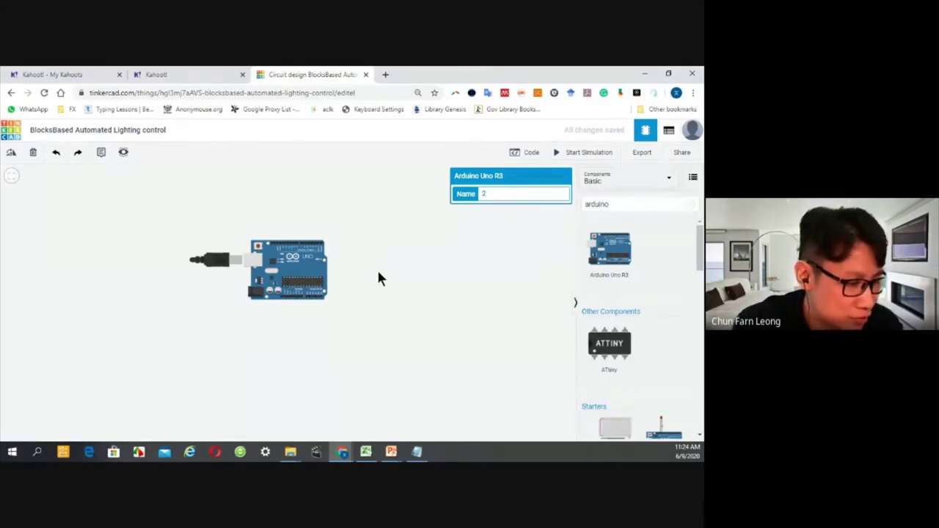
scroll(379, 278, up, 2)
scroll(379, 278, down, 4)
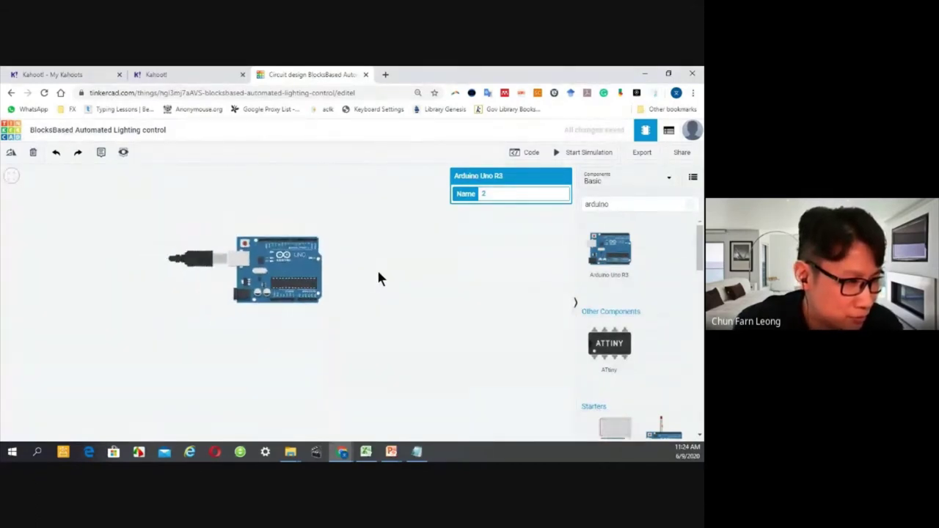
scroll(379, 279, up, 3)
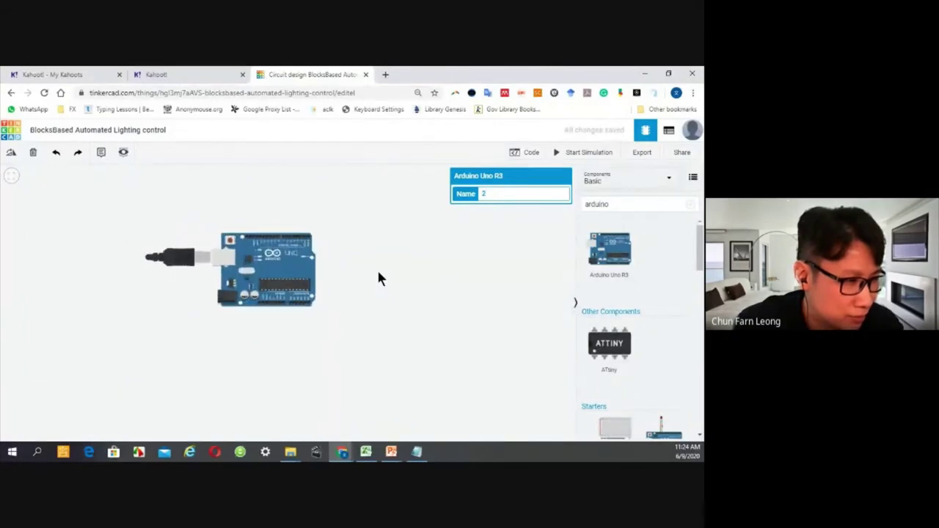
drag(367, 279, 421, 318)
scroll(419, 313, down, 1)
scroll(419, 313, up, 4)
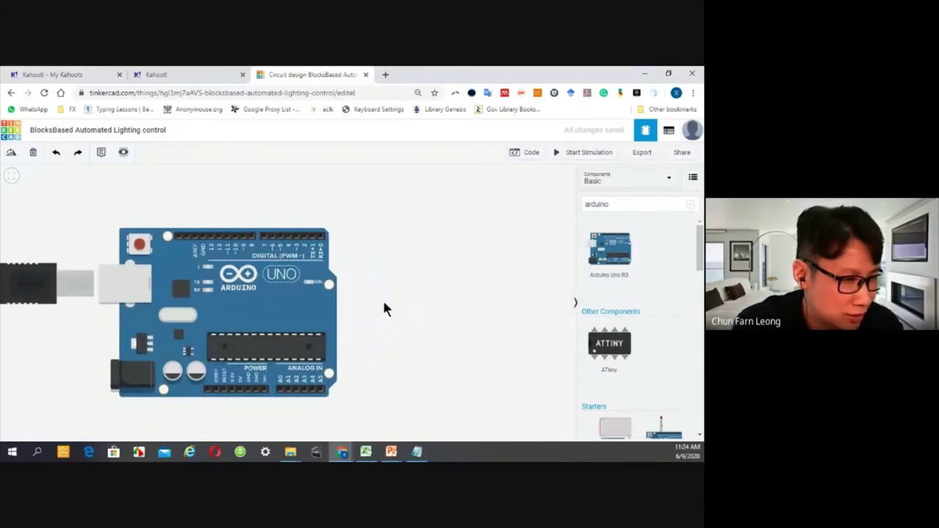
drag(383, 308, 467, 281)
scroll(457, 281, down, 2)
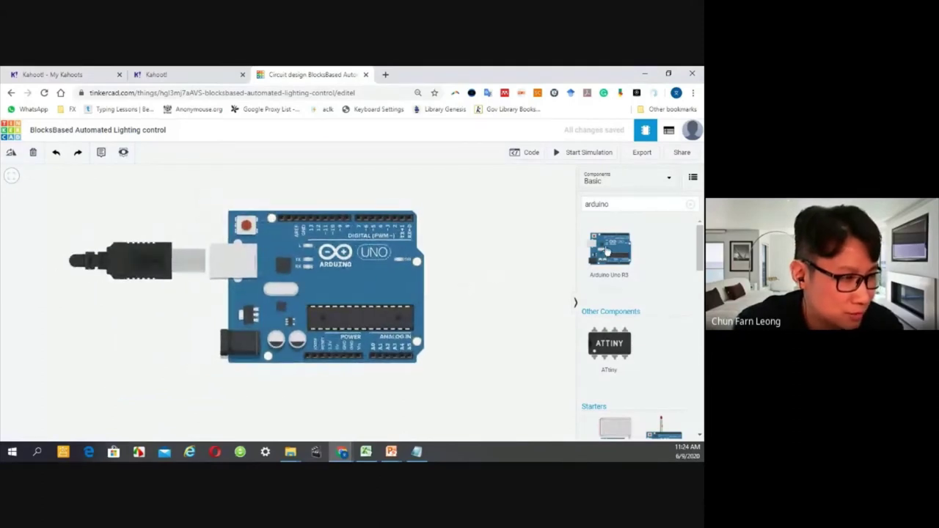
scroll(490, 266, down, 1)
scroll(487, 264, up, 2)
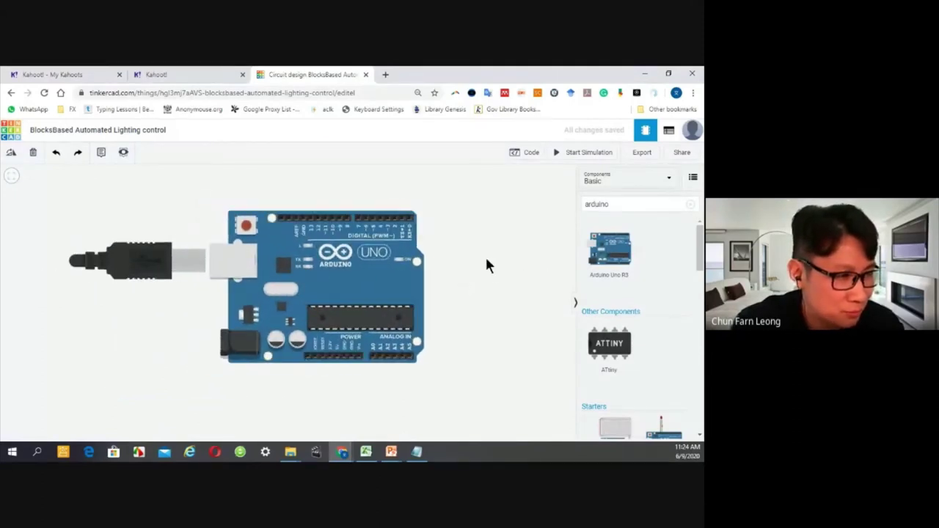
click(627, 207)
drag(628, 207, 577, 201)
click(649, 228)
click(621, 207)
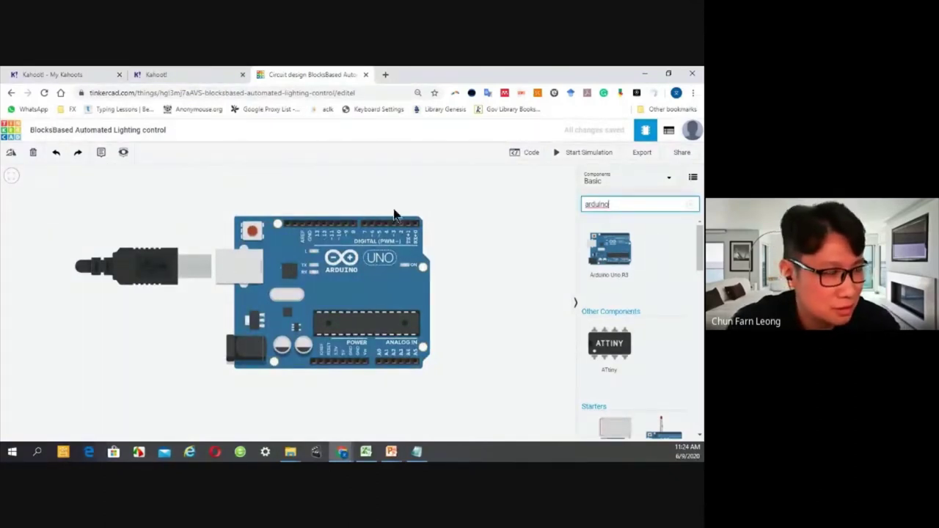
Step: Add an annotation reading "Arduino" at the USB plug of the Arduino board
click(100, 152)
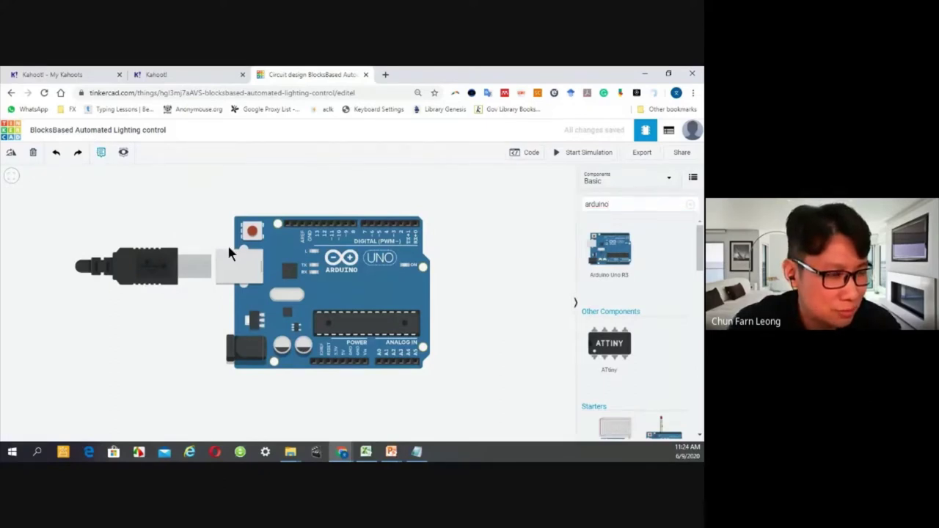
click(265, 243)
mouse_move(265, 243)
mouse_down()
mouse_move(173, 228)
mouse_move(119, 254)
mouse_move(137, 249)
mouse_up()
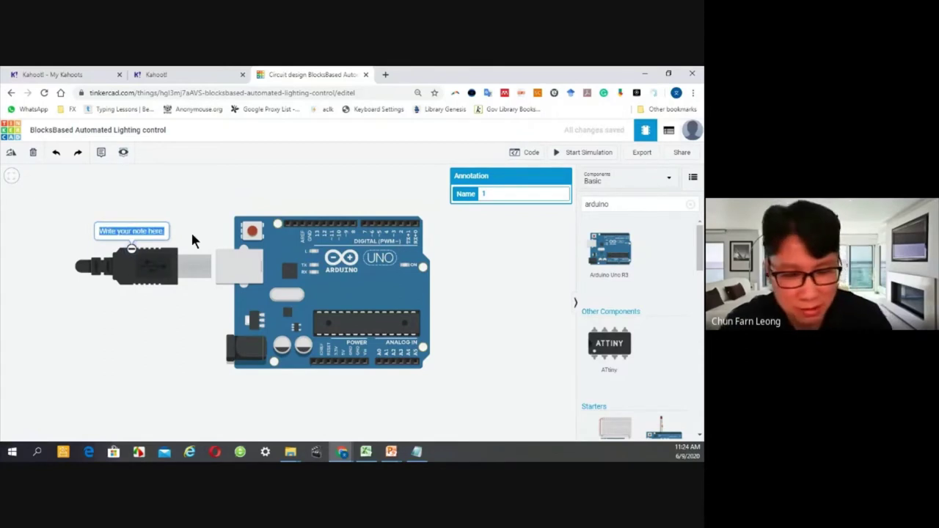
text(Aru)
key(BackSpace)
text(duino)
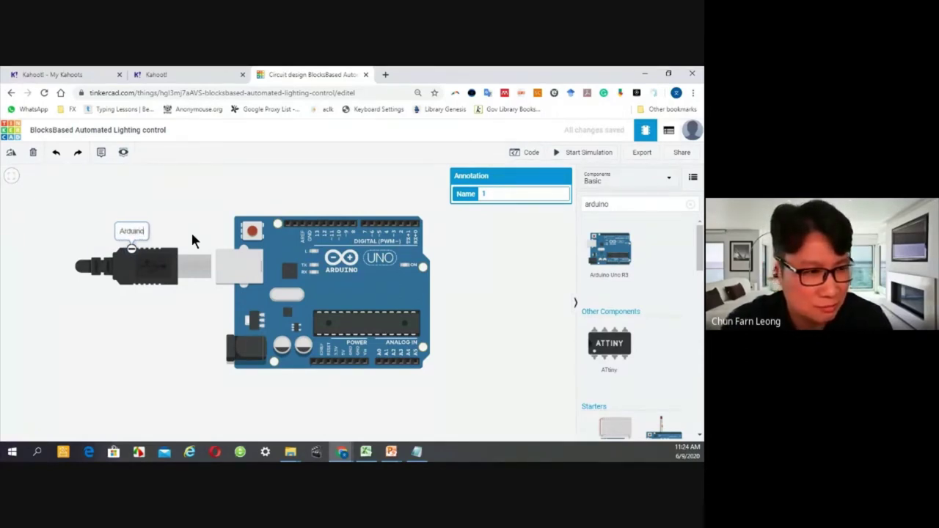
click(183, 219)
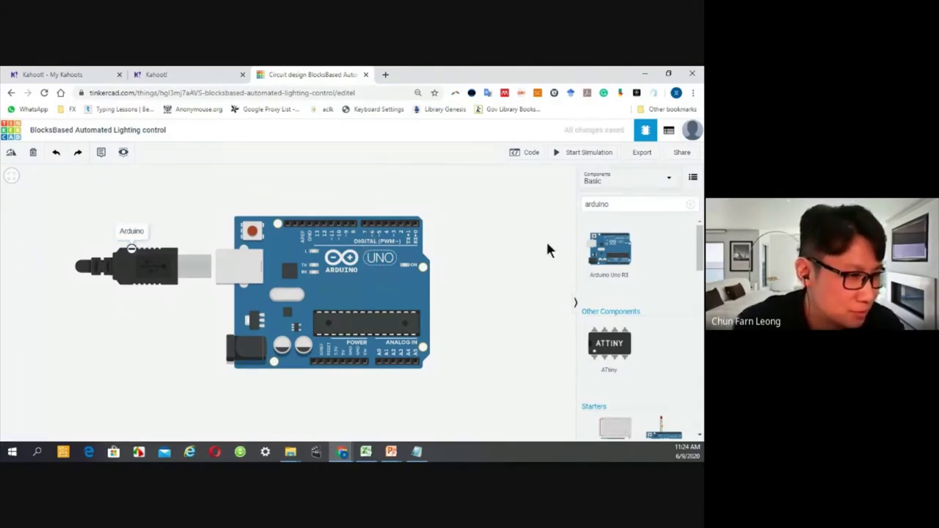
Step: Search the components for "led" and place an LED above the digital pins of the Arduino board
click(615, 204)
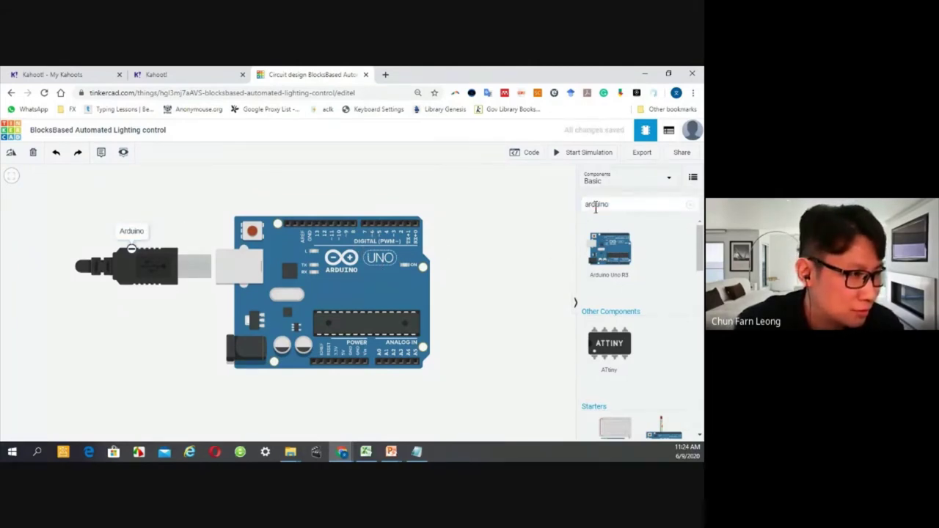
key(BackSpace)
key(BackSpace)
key(BackSpace)
key(BackSpace)
key(BackSpace)
key(BackSpace)
key(BackSpace)
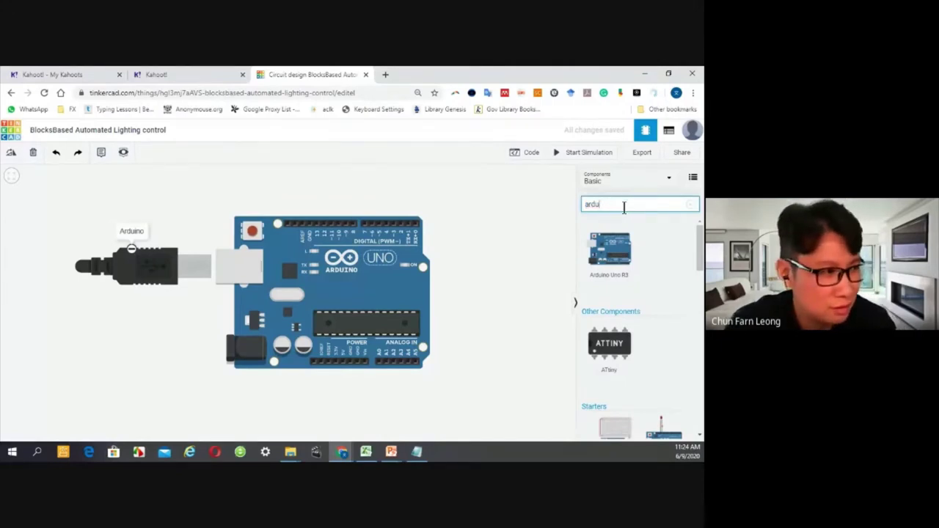
text(led)
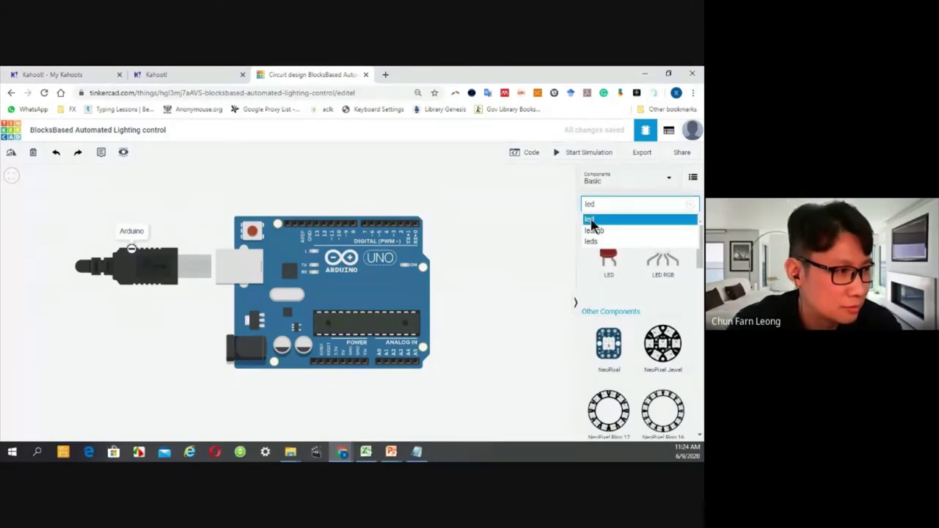
click(591, 221)
drag(608, 249, 344, 183)
scroll(424, 254, down, 1)
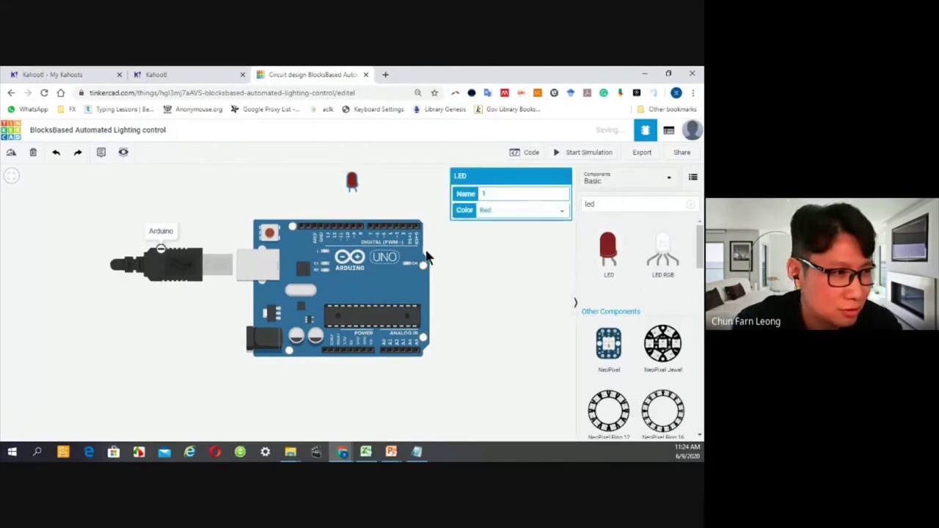
click(477, 283)
Step: Move the LED slightly toward the board's digital pins and set its color to Green
scroll(466, 291, up, 4)
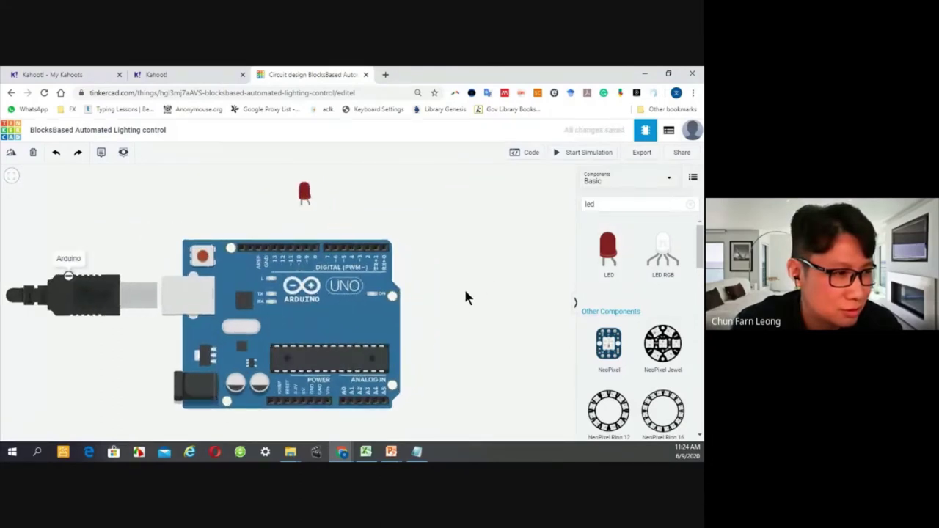
scroll(488, 292, up, 2)
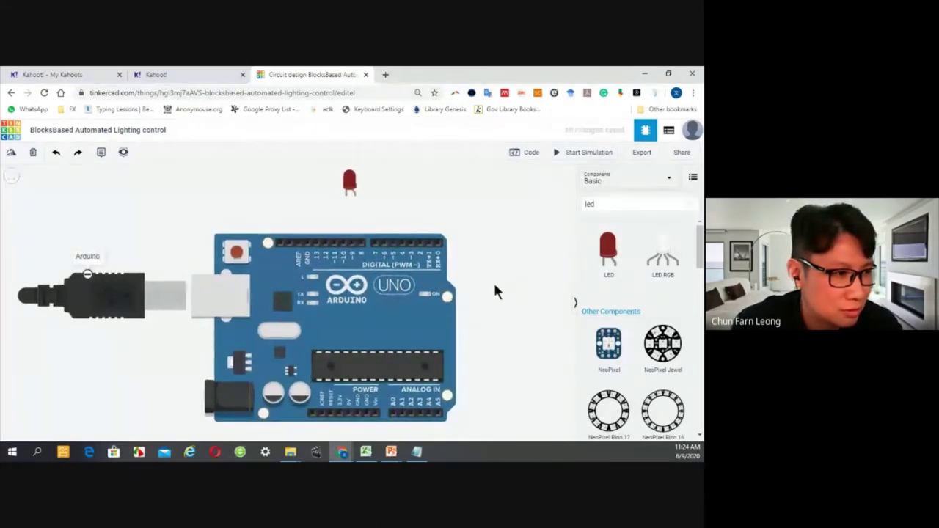
drag(361, 189, 376, 196)
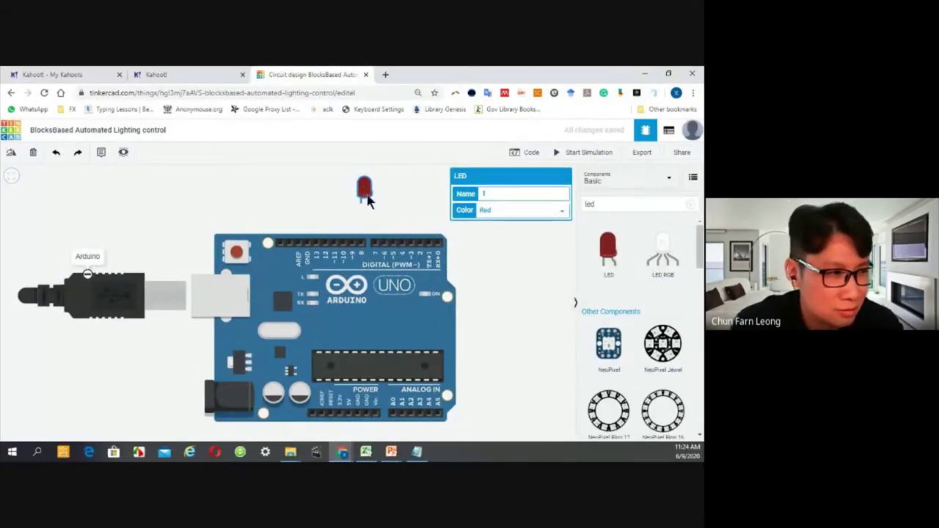
click(563, 213)
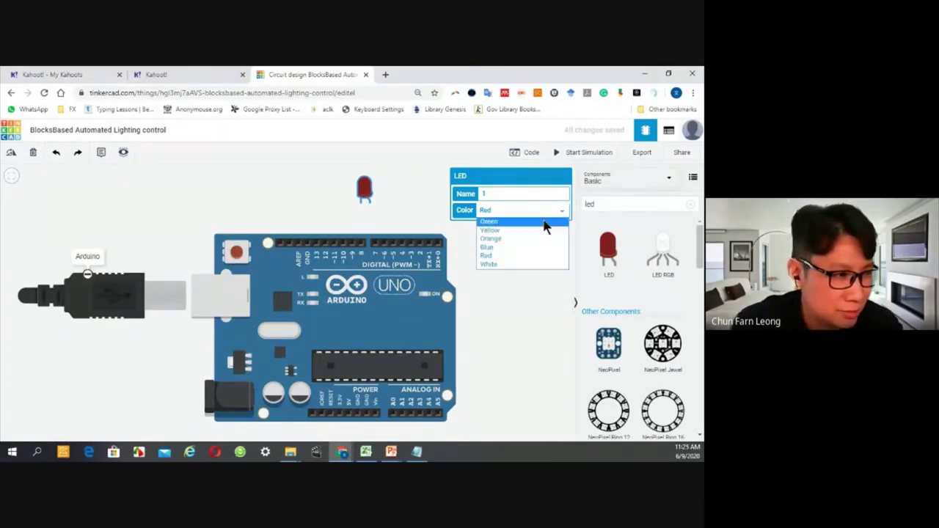
click(489, 221)
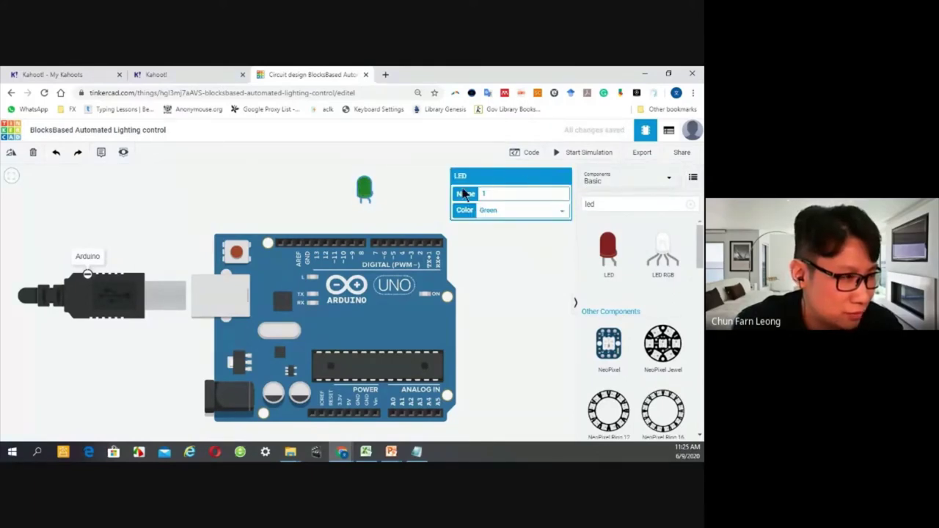
Step: Try the Orange and Blue color options on the LED and set it back to Green
click(562, 212)
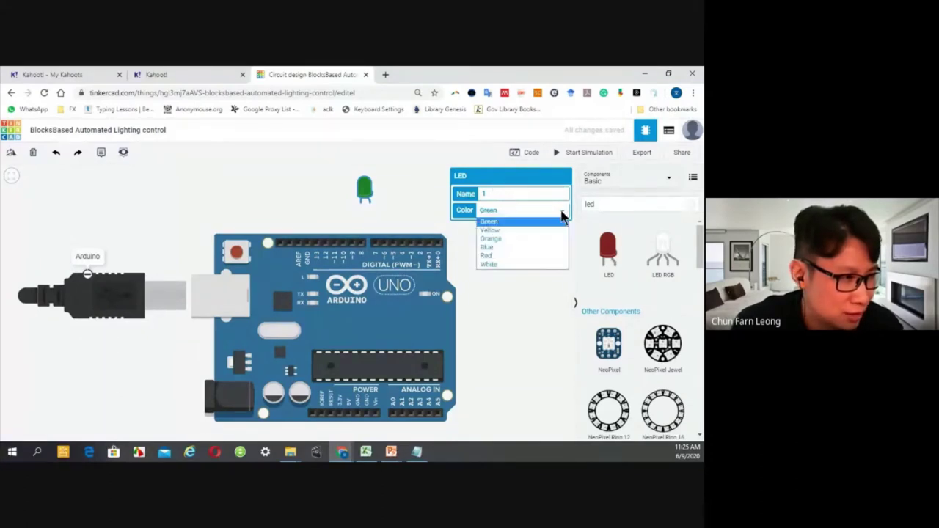
click(493, 240)
click(527, 213)
click(492, 221)
click(502, 214)
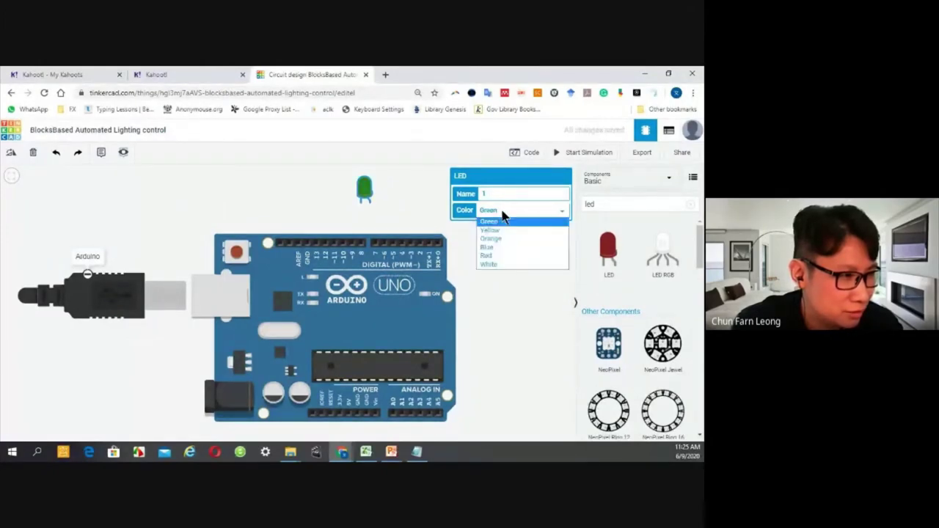
click(488, 248)
click(510, 212)
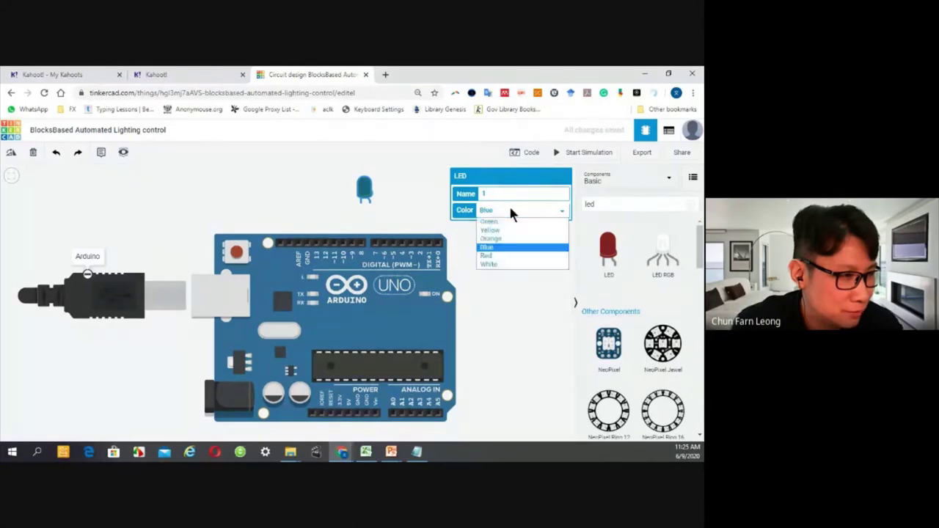
click(496, 222)
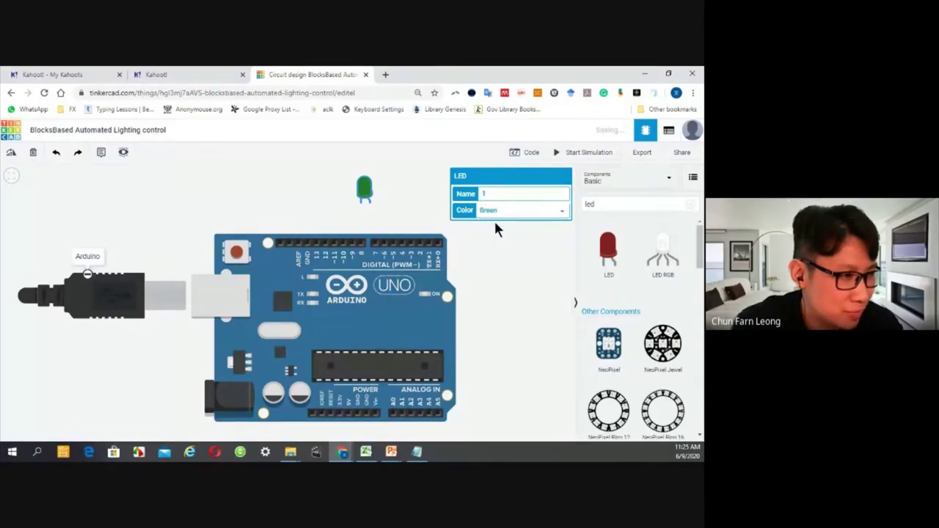
click(519, 261)
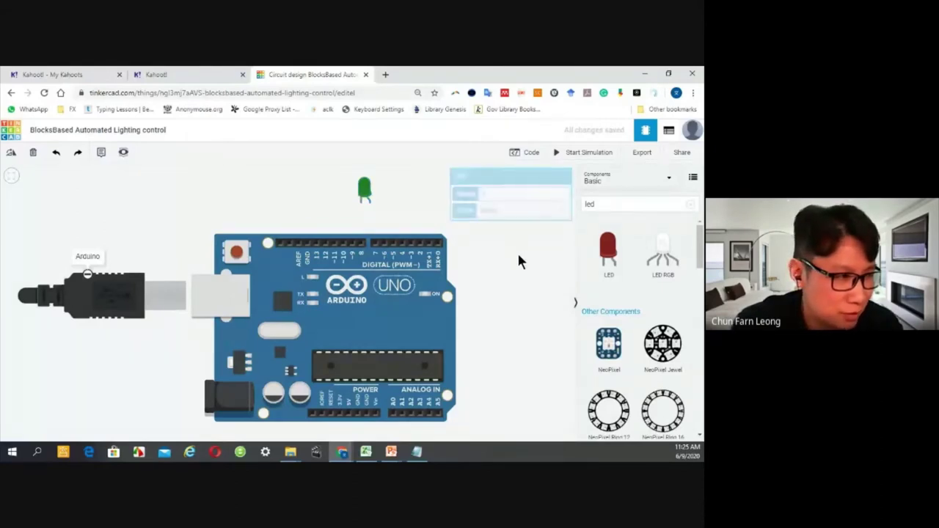
Step: Add an annotation reading "LED" on the green LED above the Arduino board
click(609, 205)
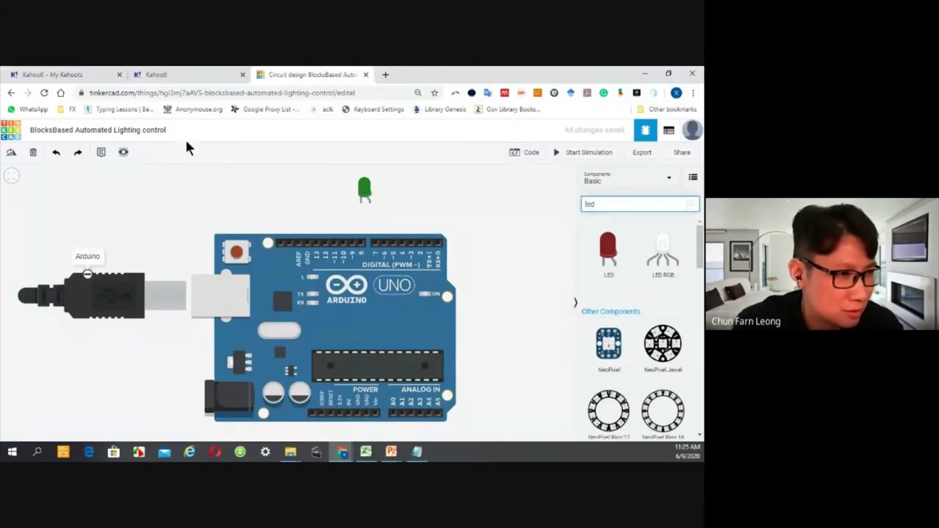
click(103, 154)
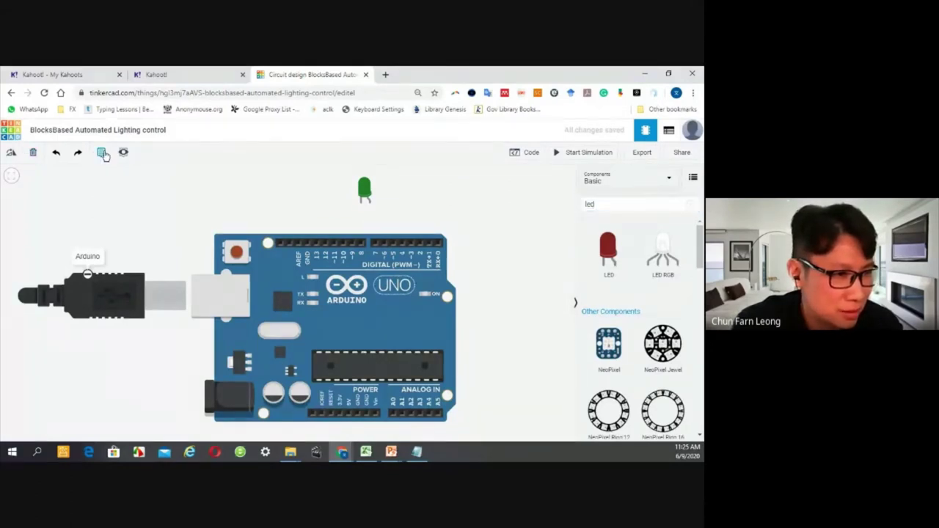
click(367, 185)
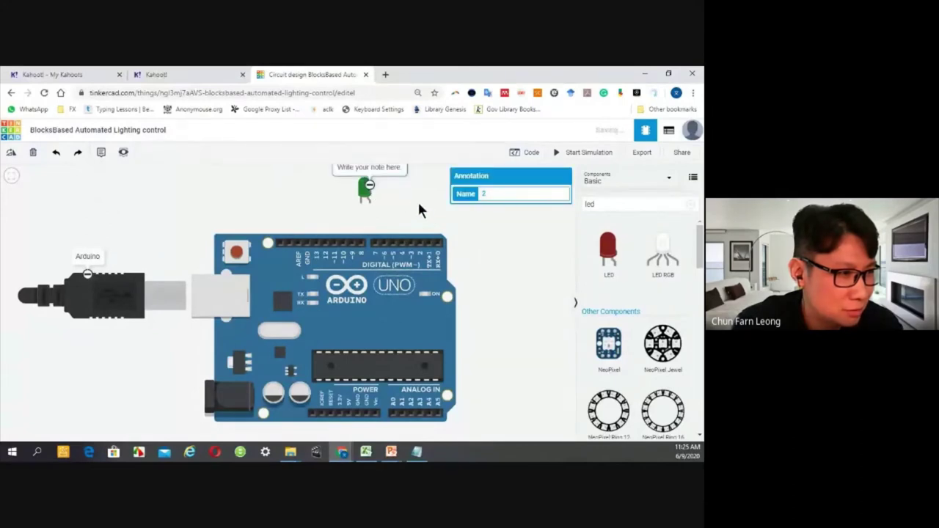
drag(419, 211, 414, 232)
double_click(379, 191)
text(LED)
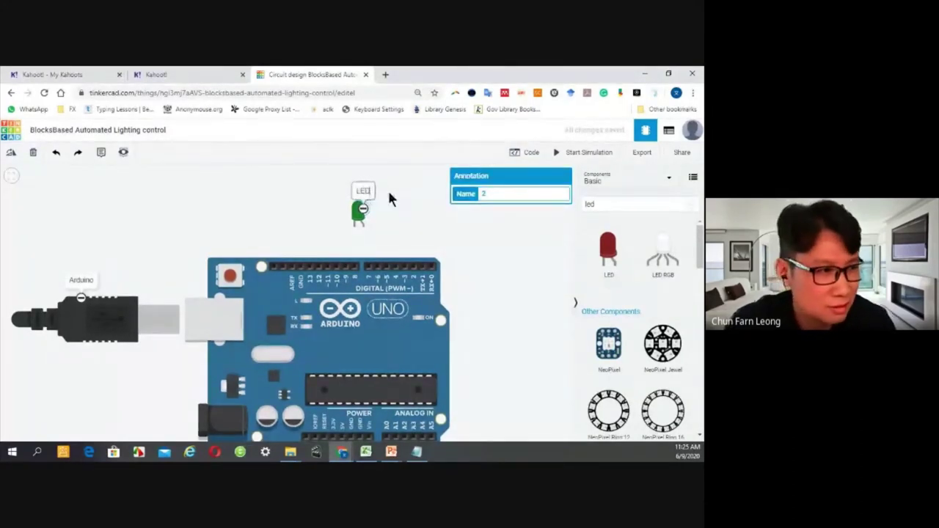
click(416, 216)
Step: Search the components for "resistor" and place a resistor beside the LED, above the Arduino's digital pins
click(634, 206)
key(BackSpace)
key(BackSpace)
key(BackSpace)
text(resos)
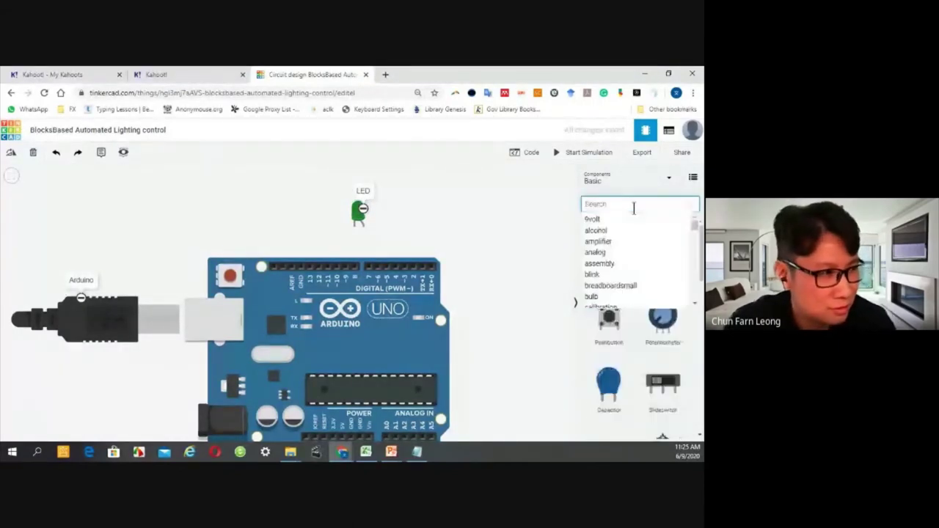
key(BackSpace)
key(BackSpace)
text(isto)
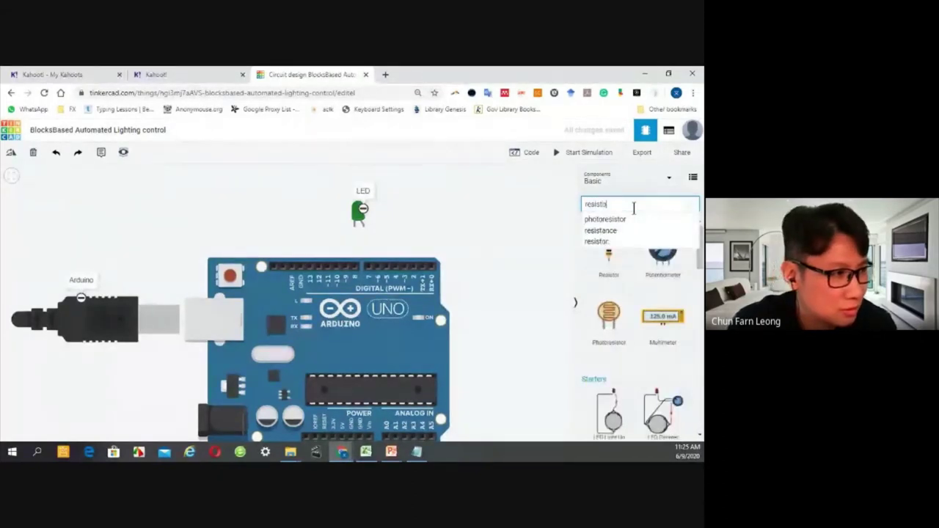
text(r)
click(607, 253)
drag(608, 253, 308, 214)
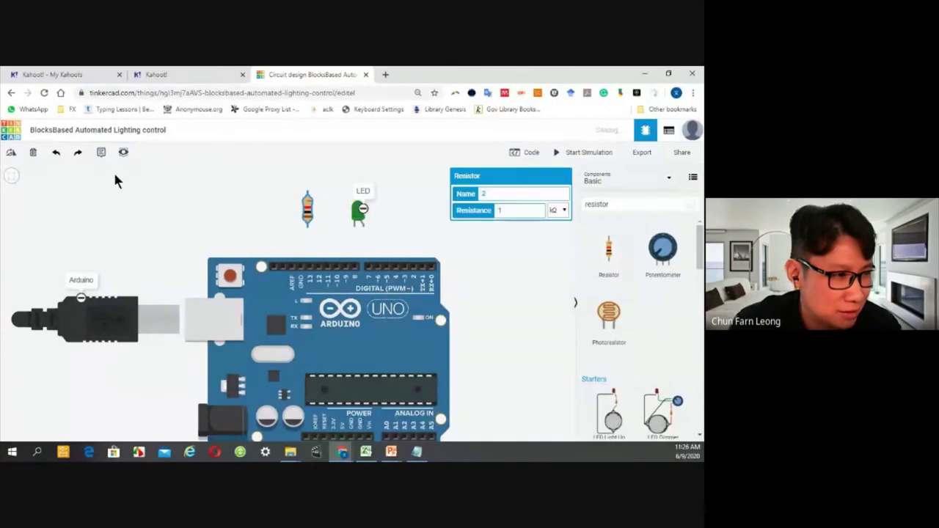
Step: Rotate the resistor to lie horizontally and attach its end to the LED's cathode
click(11, 155)
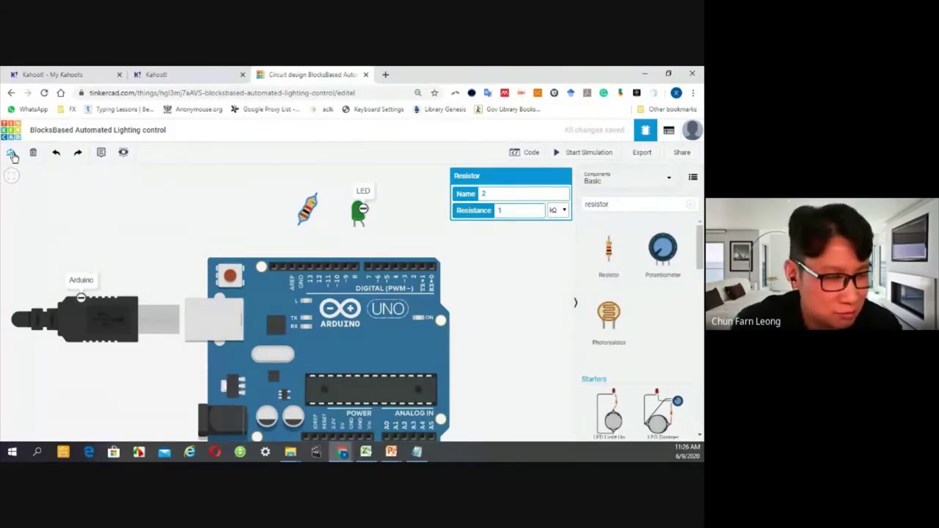
click(12, 156)
click(13, 155)
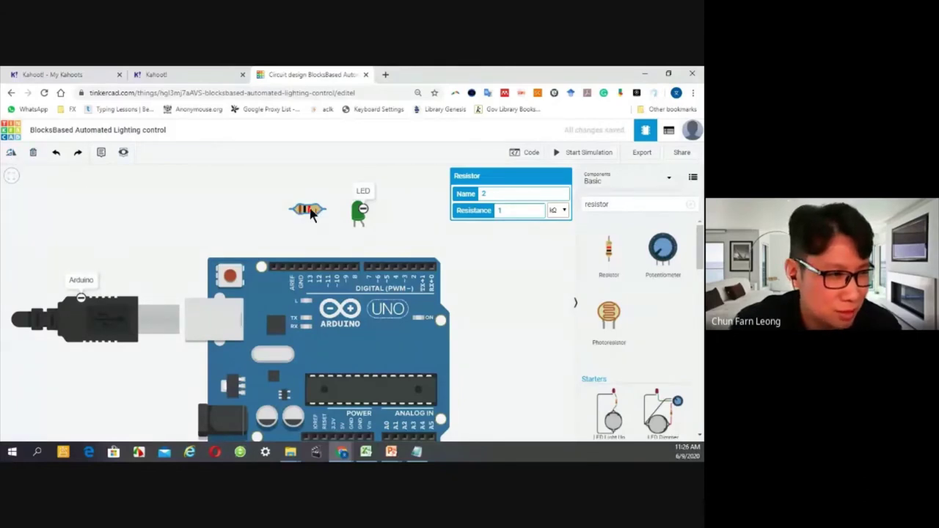
mouse_move(313, 213)
mouse_down()
mouse_move(326, 234)
mouse_move(341, 235)
mouse_move(308, 235)
mouse_move(319, 228)
mouse_up()
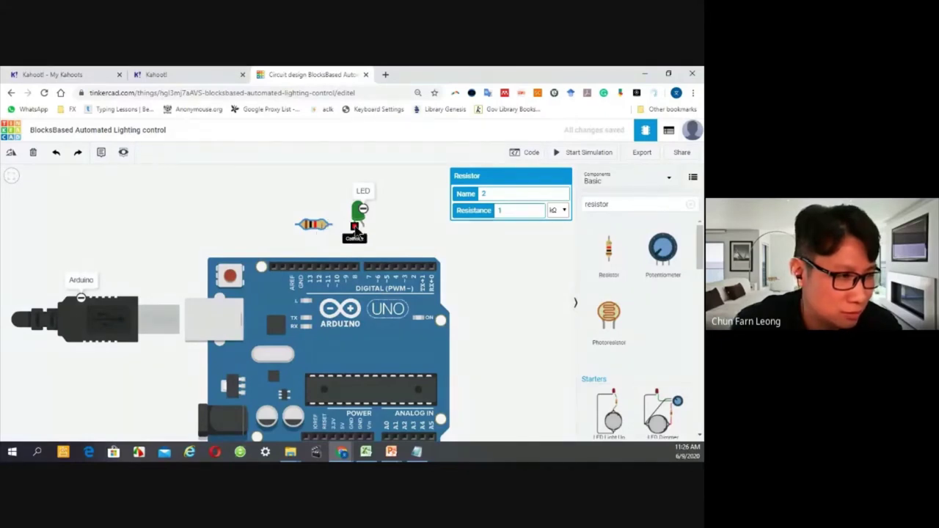
drag(317, 228, 334, 230)
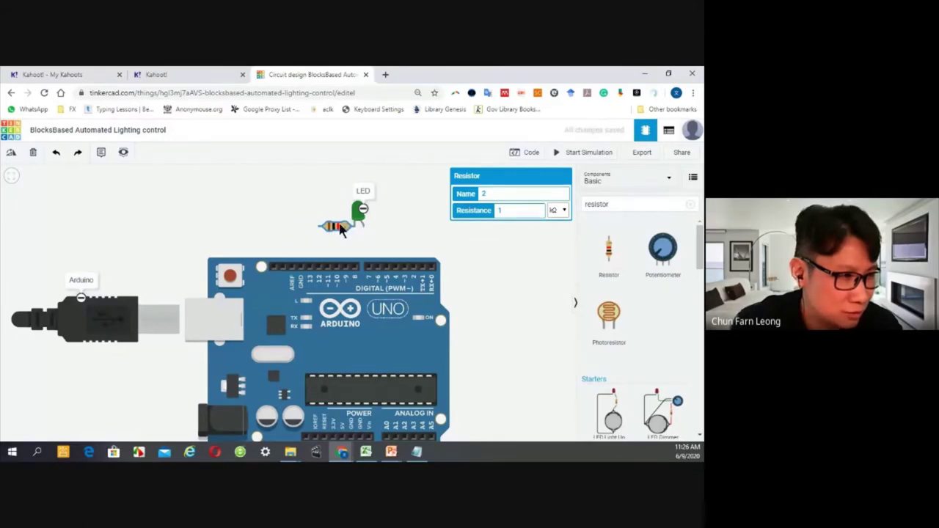
key(ctrl+z)
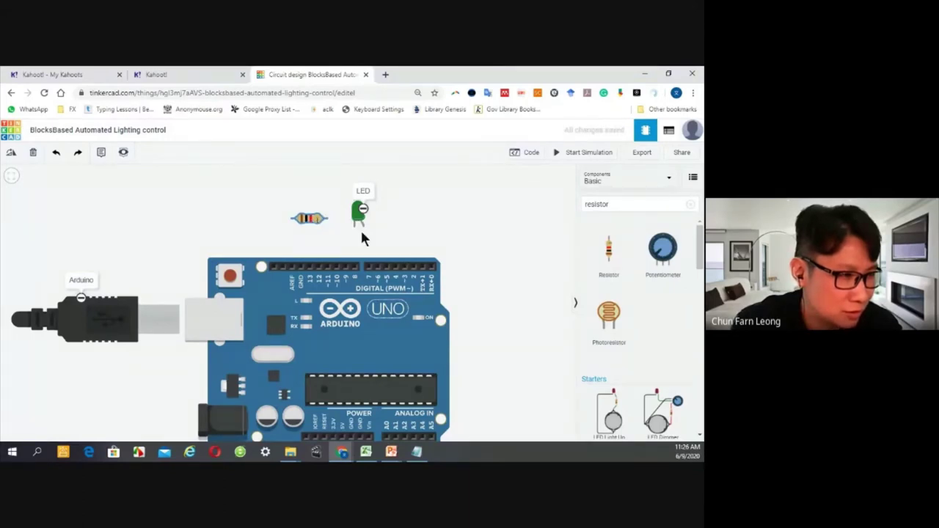
drag(315, 218, 340, 231)
Step: Wire the LED's anode to digital pin 7 of the Arduino with a green wire
click(367, 232)
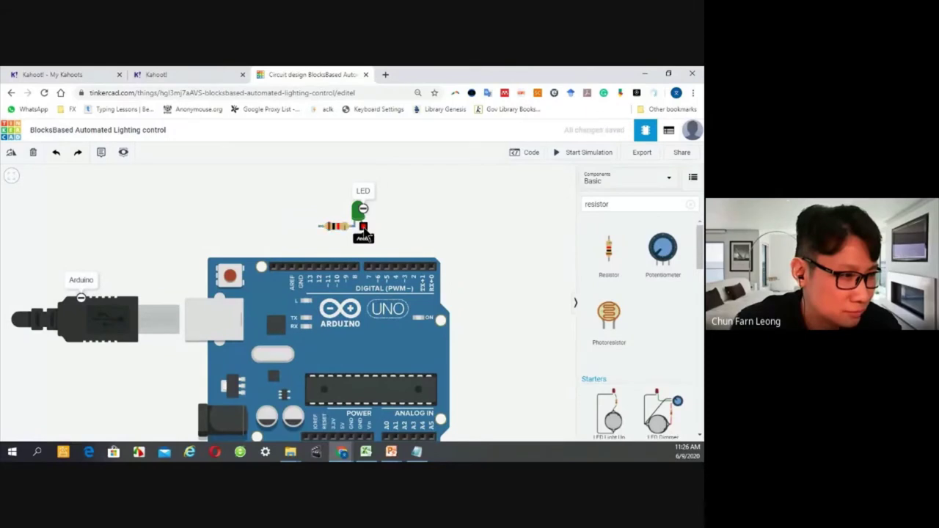
click(369, 267)
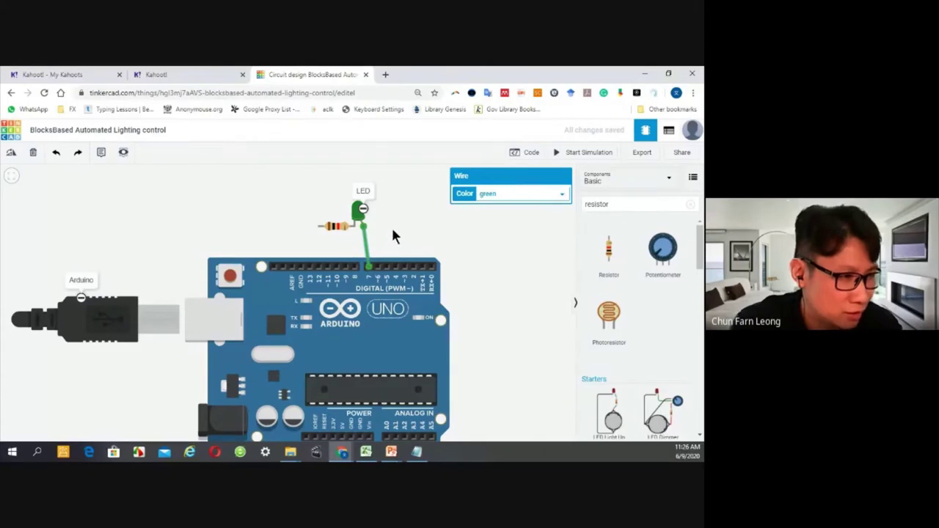
click(392, 235)
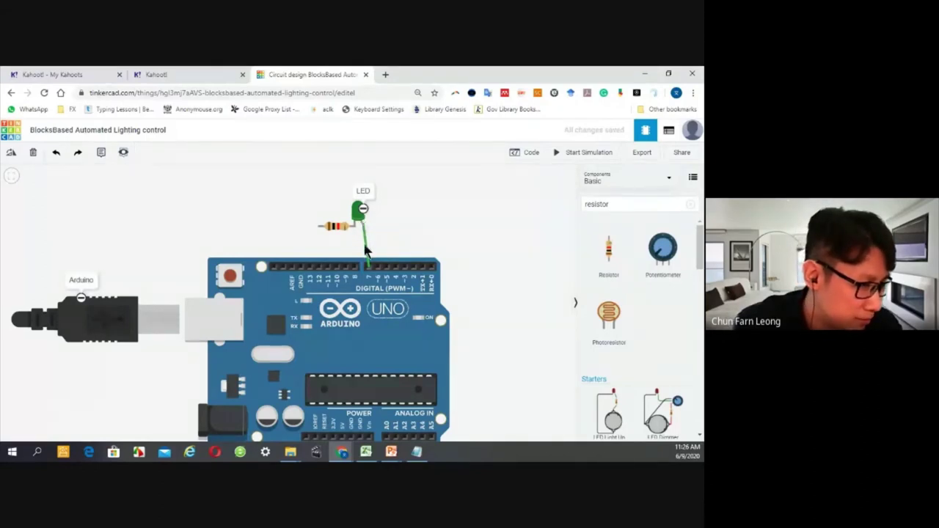
click(372, 269)
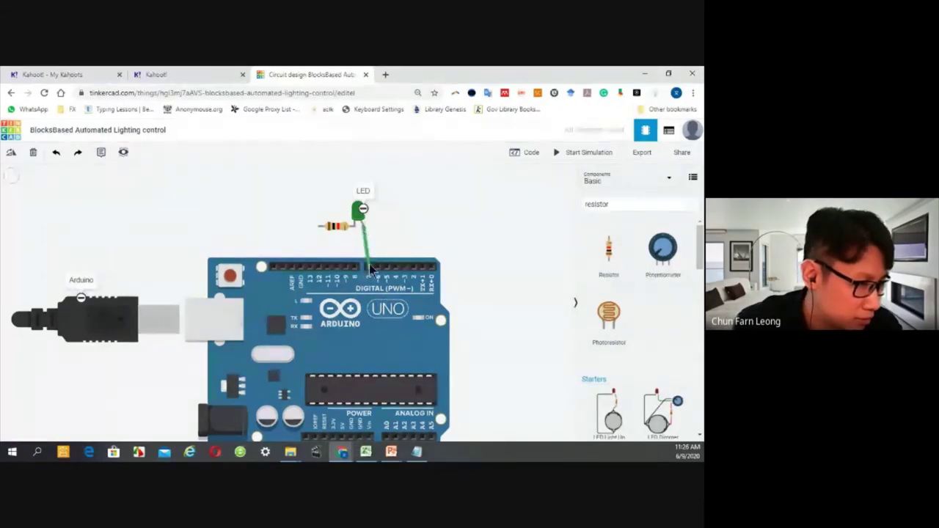
Step: Wire the resistor's free end to the GND pin beside pin 13 with a green wire bent at a right angle
click(318, 226)
click(298, 227)
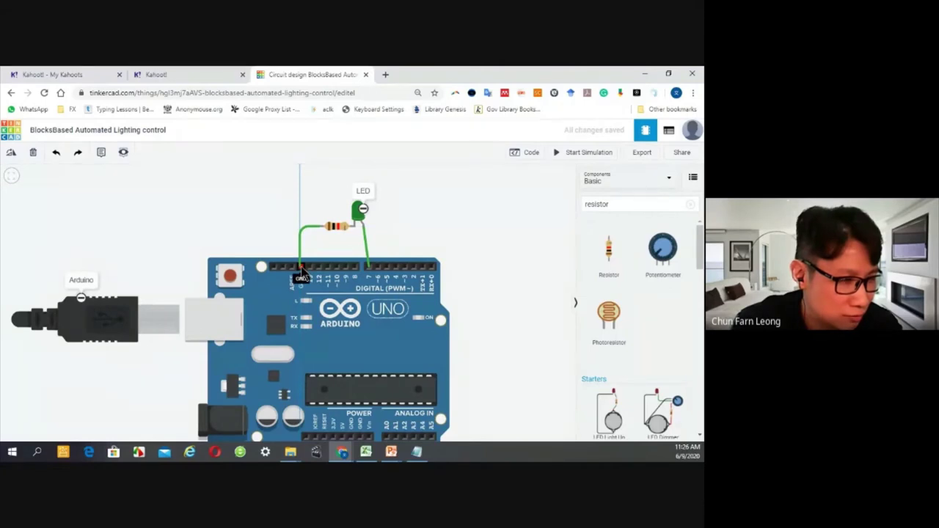
click(301, 270)
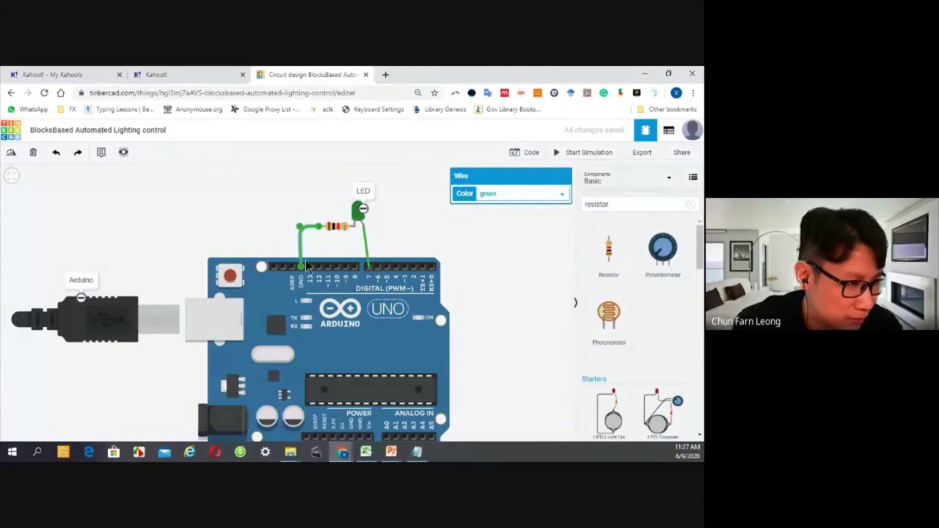
click(422, 231)
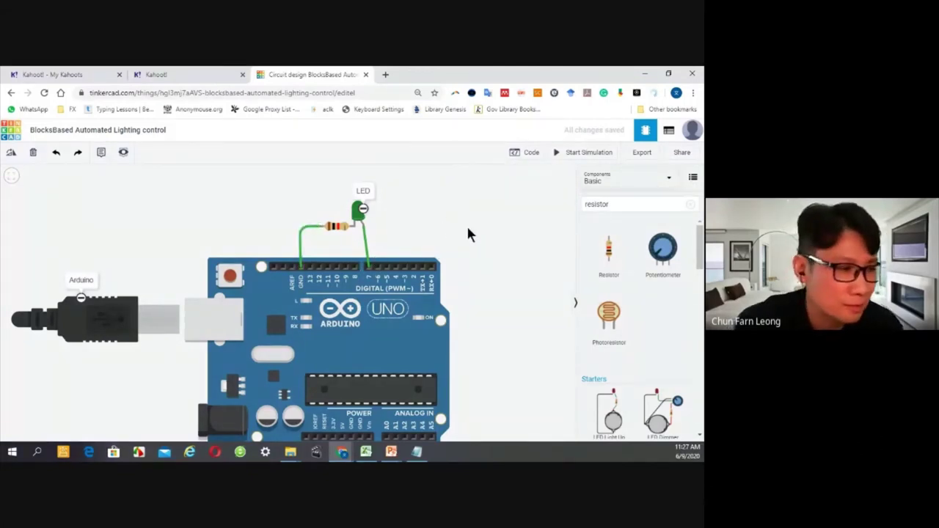
Step: Add an annotation reading "Resistor" on the resistor beside the LED
click(101, 152)
click(326, 219)
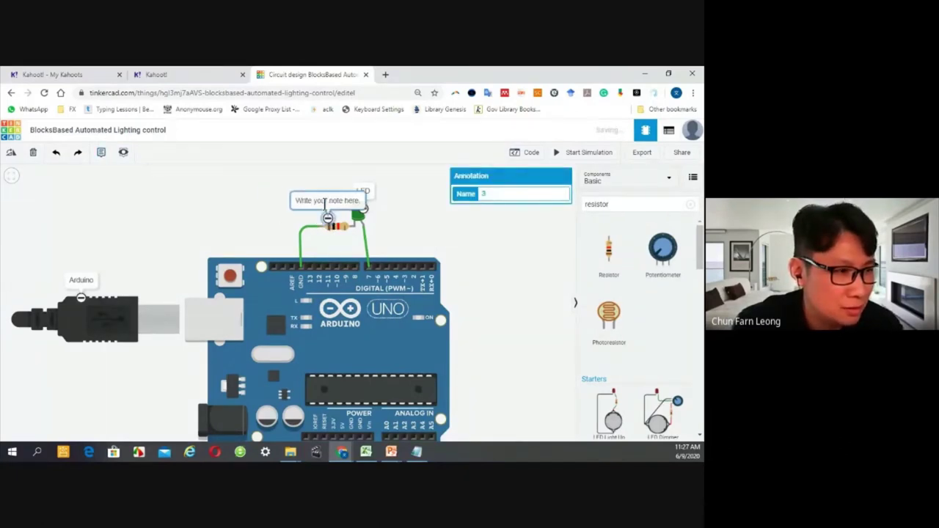
text(Reso)
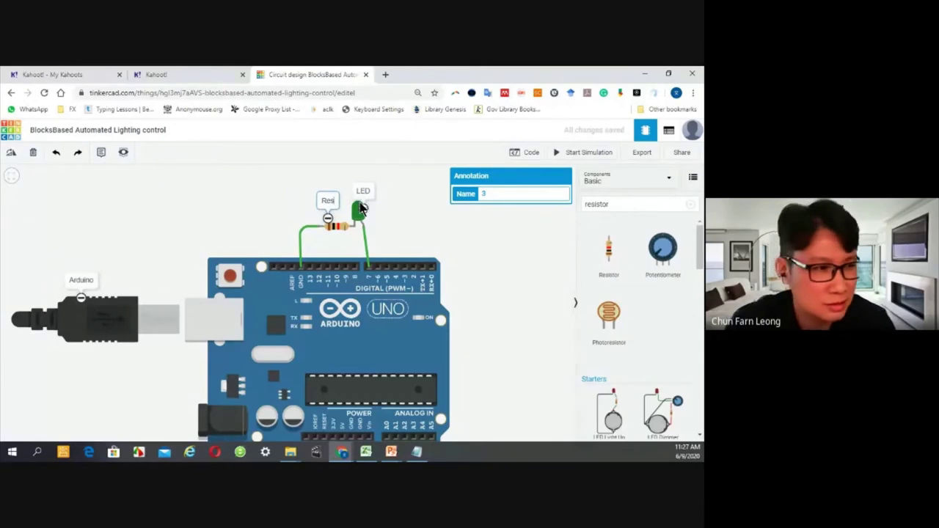
text(istor)
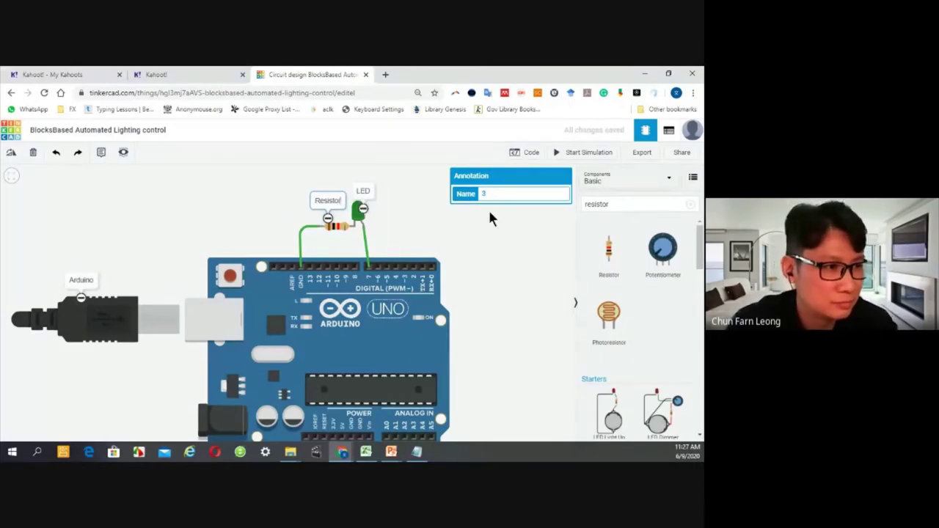
click(501, 255)
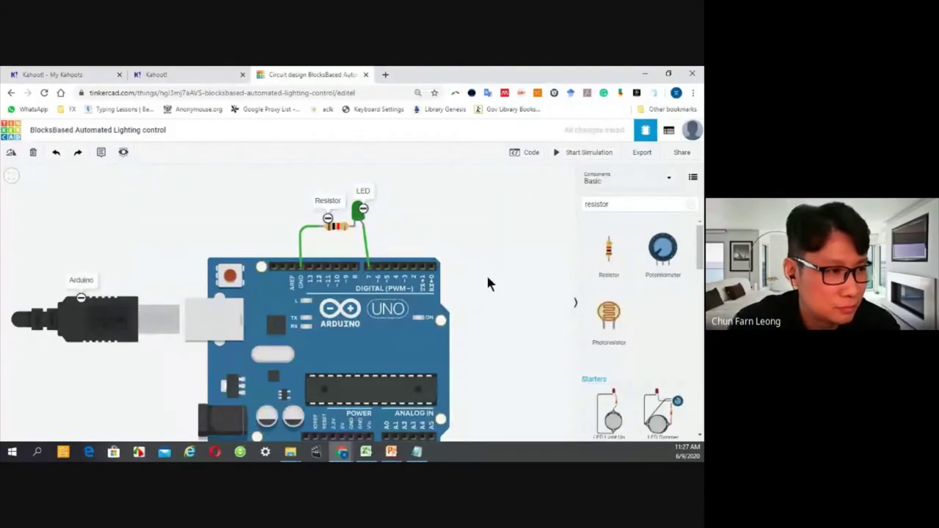
Step: Place a second resistor upright over the microcontroller chip on the Arduino board
drag(492, 295, 490, 276)
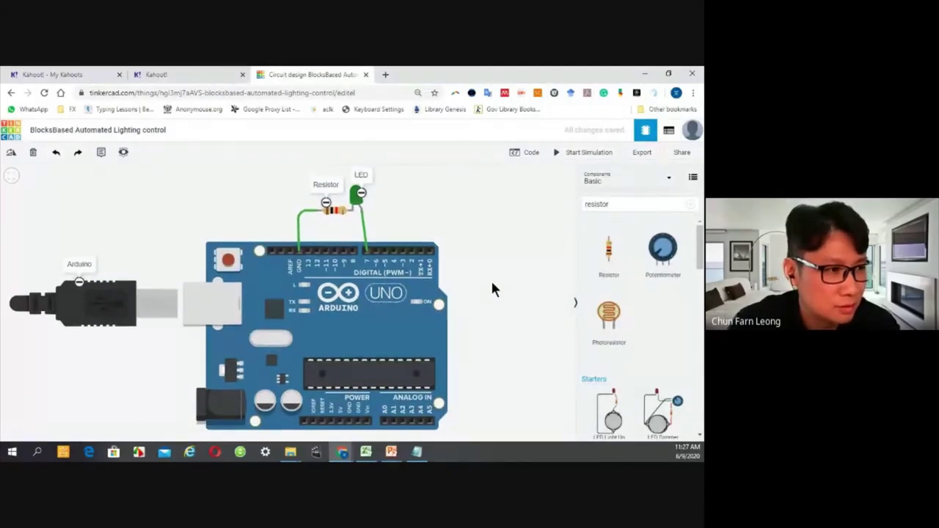
drag(476, 305, 463, 295)
scroll(473, 294, down, 2)
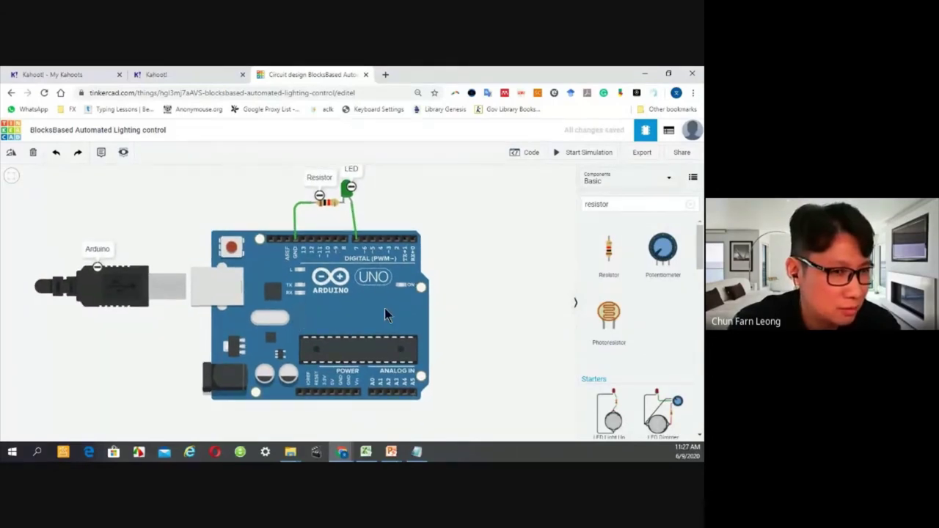
click(618, 205)
drag(627, 205, 587, 206)
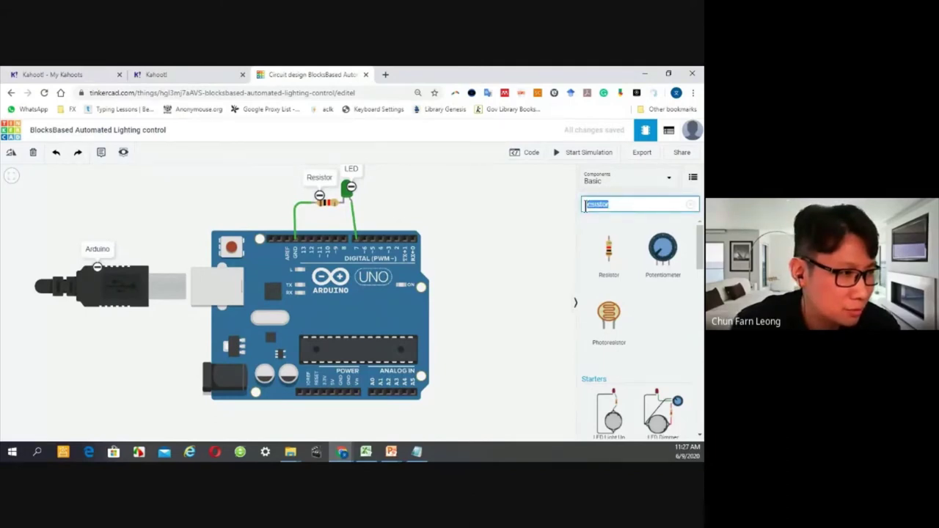
drag(609, 253, 376, 304)
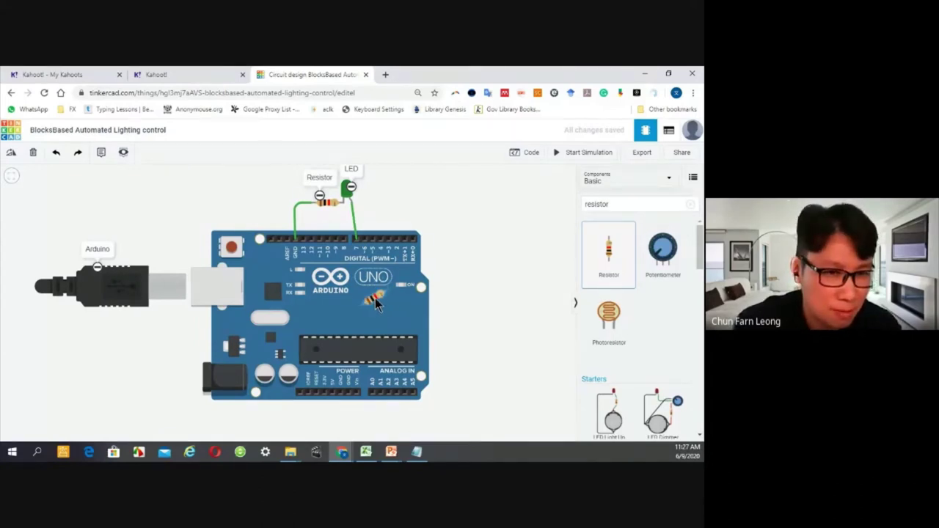
drag(376, 304, 358, 339)
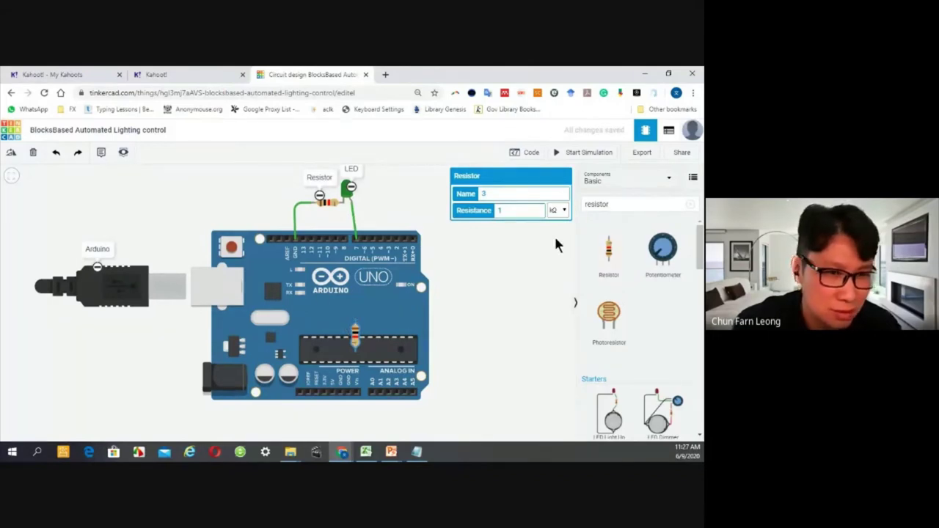
Step: Search the components for "ambient light" and place an Ambient Light Sensor on the Arduino board just above the second resistor
click(615, 204)
double_click(618, 204)
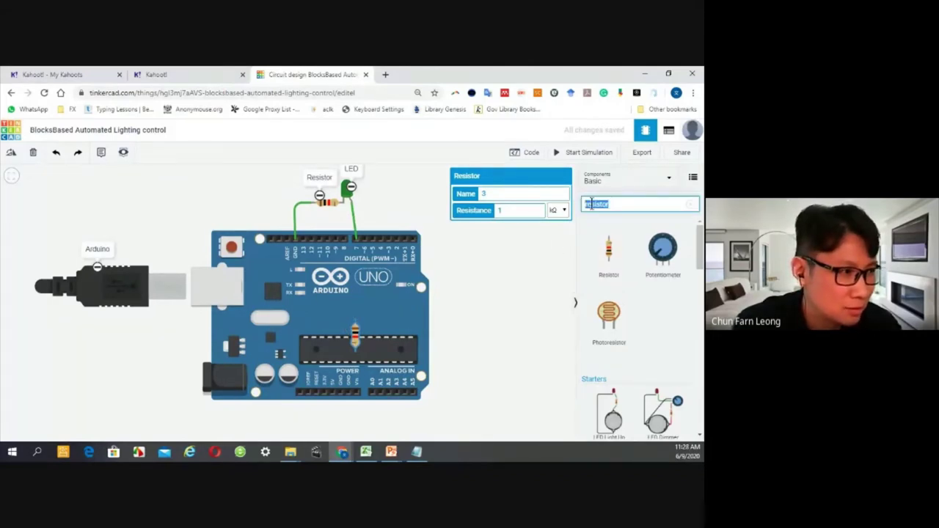
text(a)
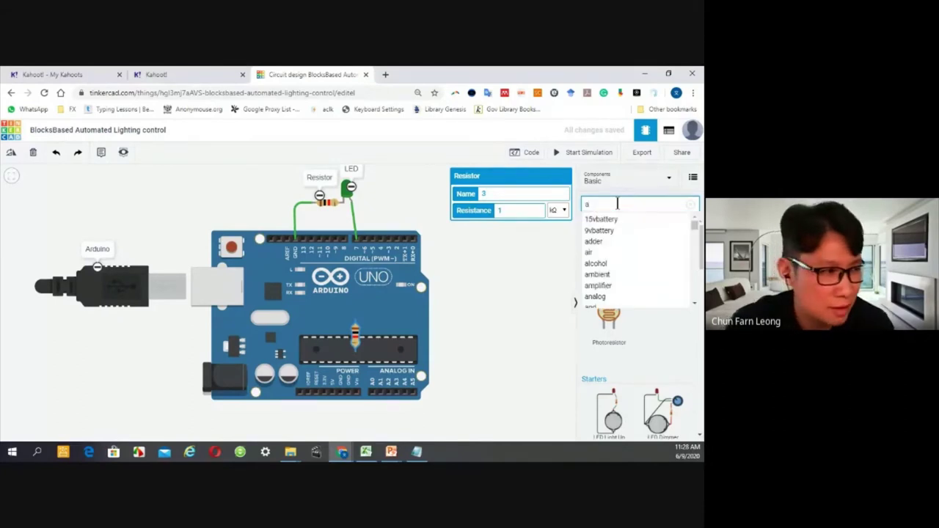
text(mbi)
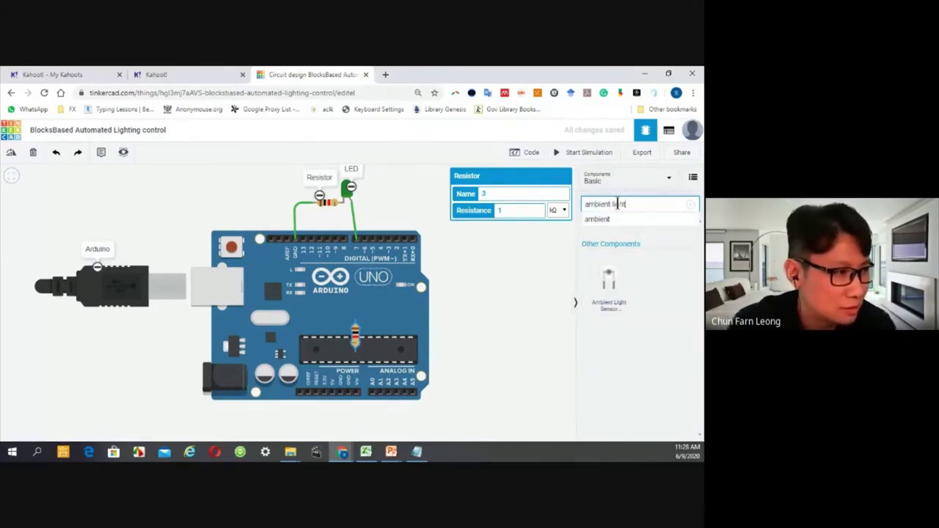
text(ent light)
drag(604, 282, 340, 304)
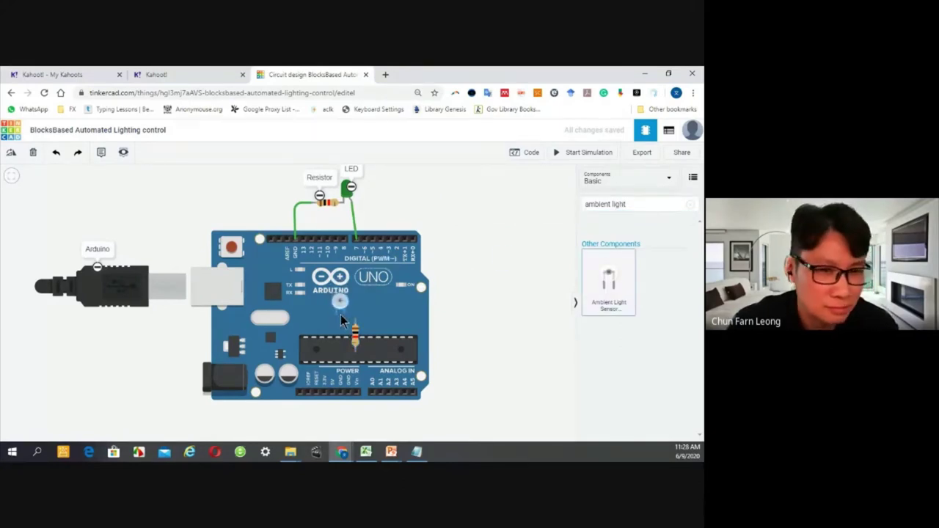
click(461, 321)
Step: Shift the second resistor and the ambient light sensor slightly left on the Arduino board, keeping the sensor's right leg on the resistor's upper end
scroll(482, 321, up, 3)
scroll(523, 325, down, 2)
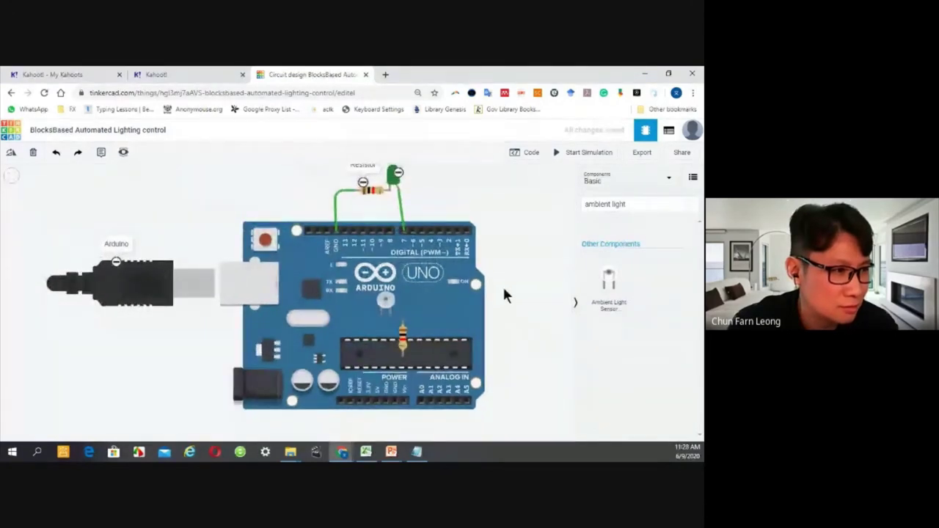
scroll(505, 296, down, 1)
click(375, 324)
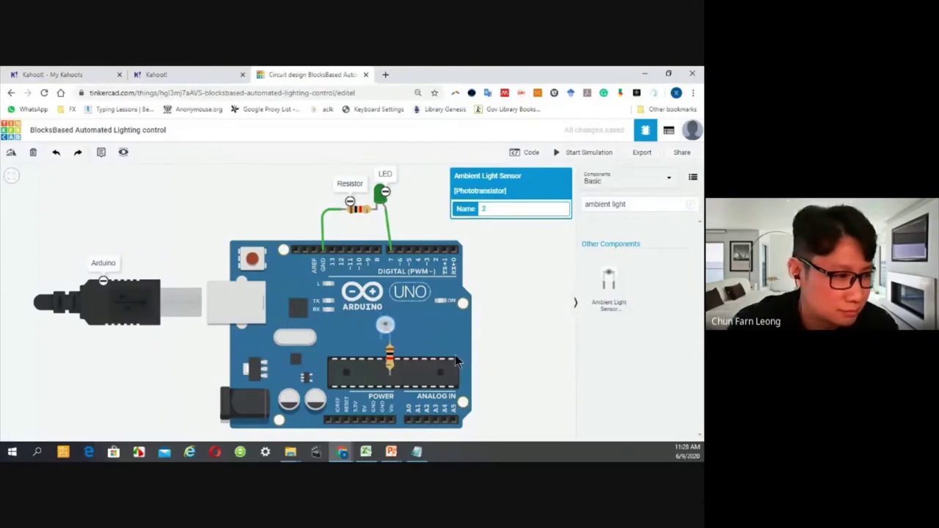
drag(396, 365, 376, 364)
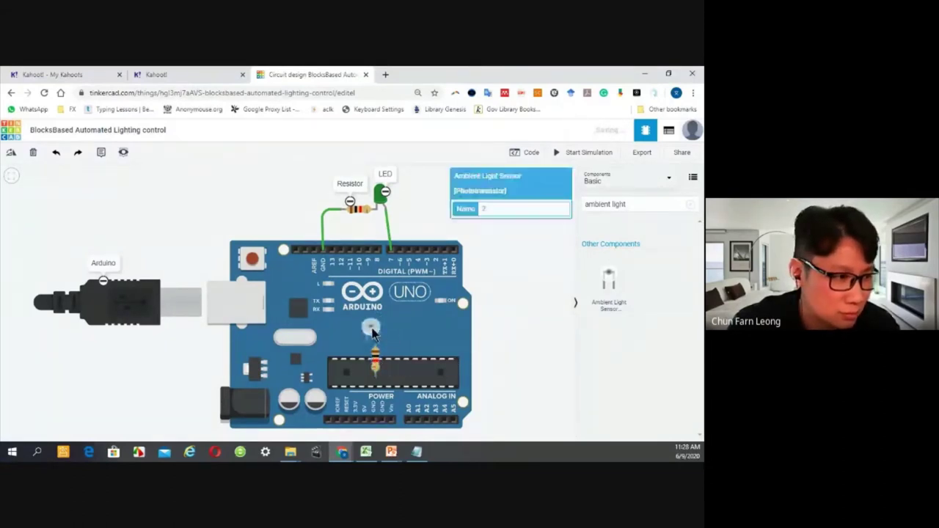
click(475, 330)
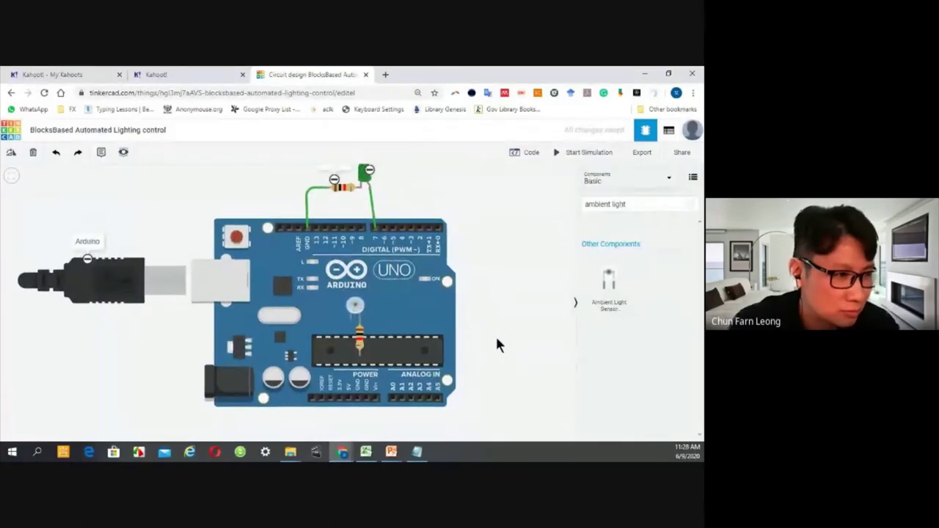
Step: Wire the sensor's collector to the 5V pin and the second resistor's lower end to the adjacent GND pin with green wires
scroll(492, 340, down, 1)
scroll(492, 340, up, 1)
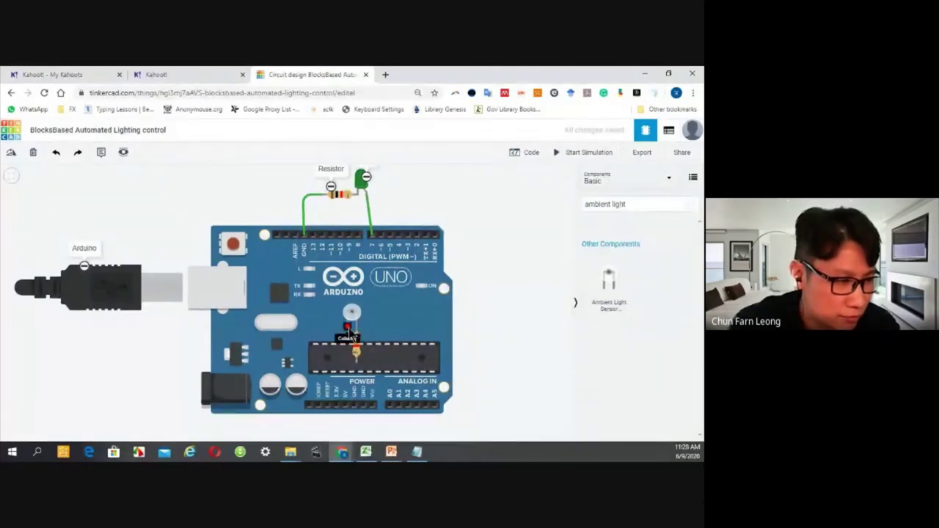
click(349, 334)
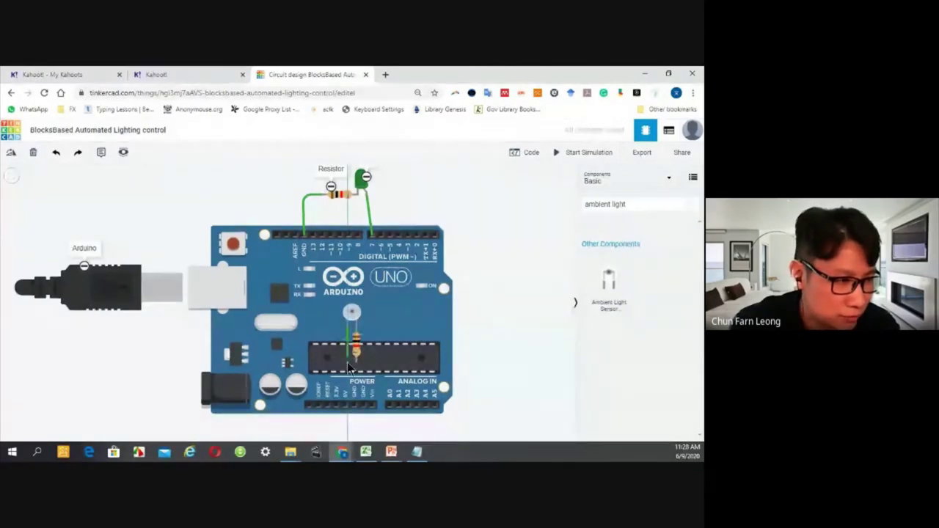
click(345, 408)
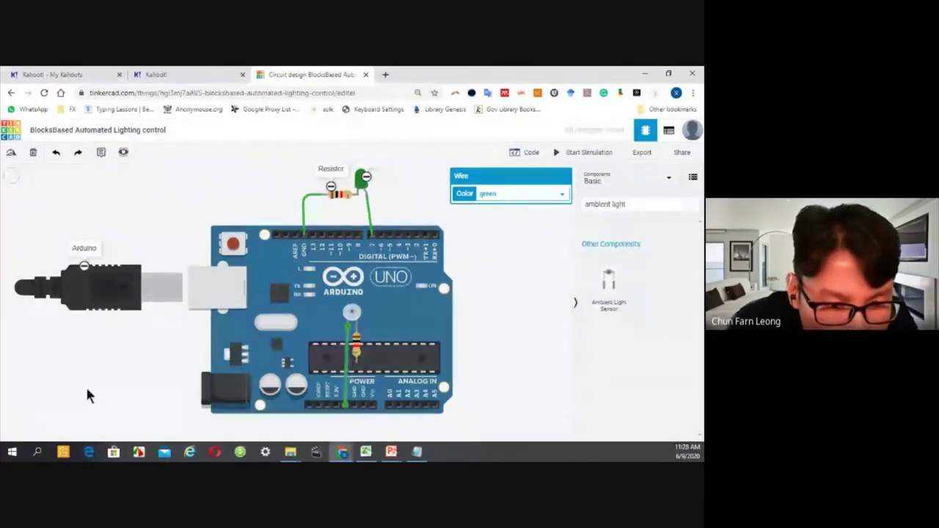
drag(358, 365, 355, 405)
click(524, 332)
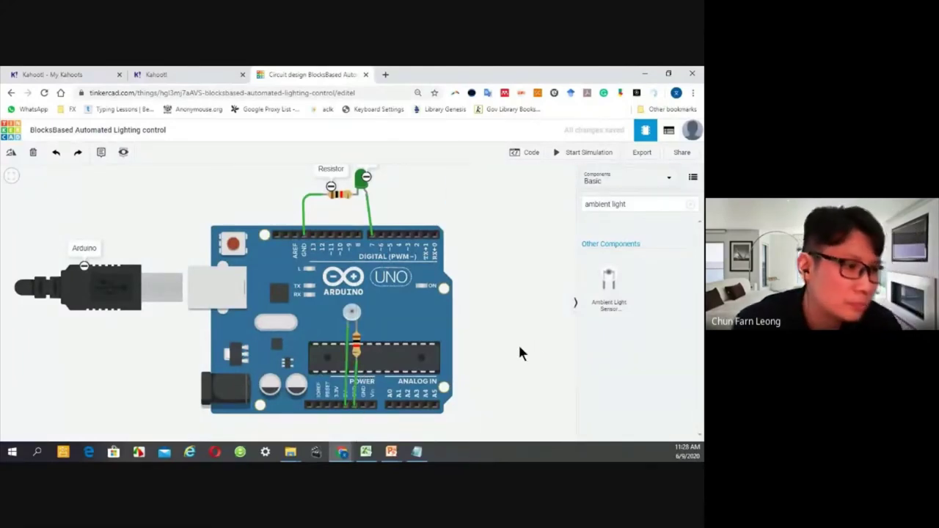
Step: Add an annotation reading "Ambient Light Sensor" on the light sensor
scroll(512, 344, down, 1)
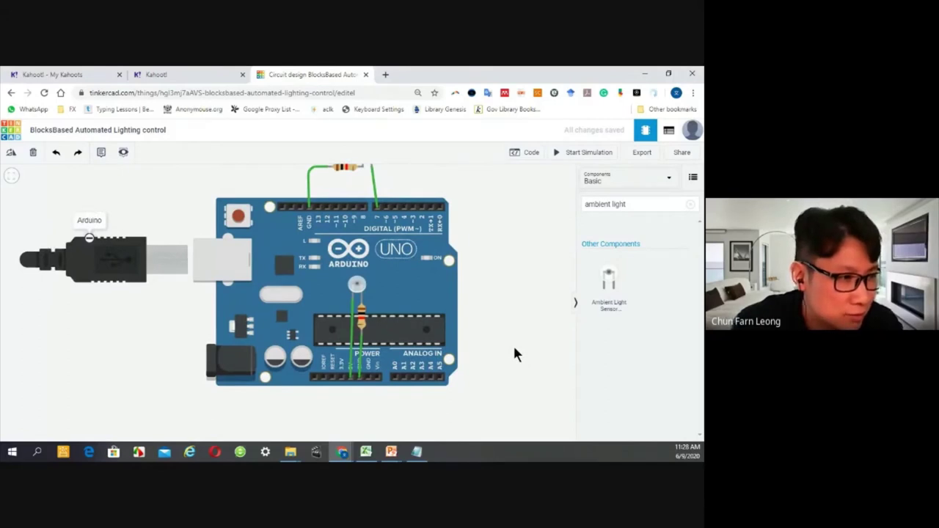
scroll(510, 339, down, 1)
drag(502, 330, 490, 334)
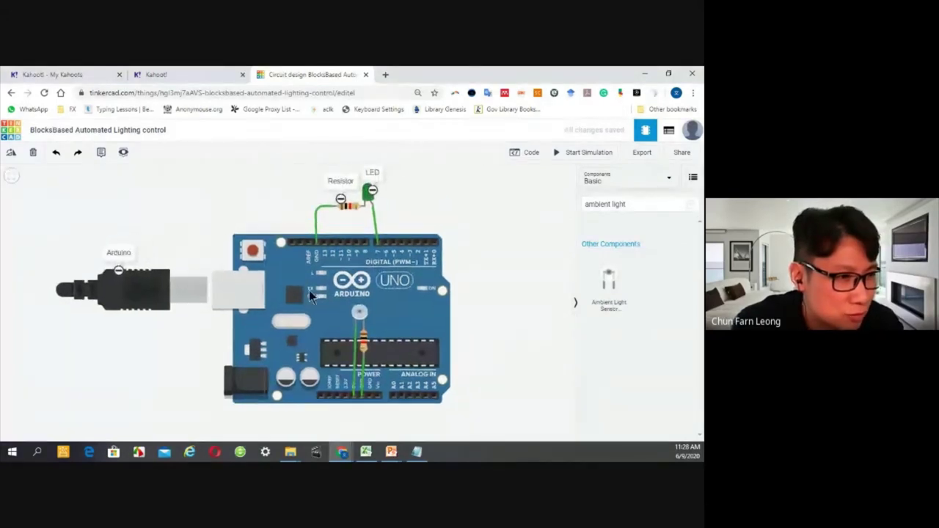
click(101, 152)
click(358, 308)
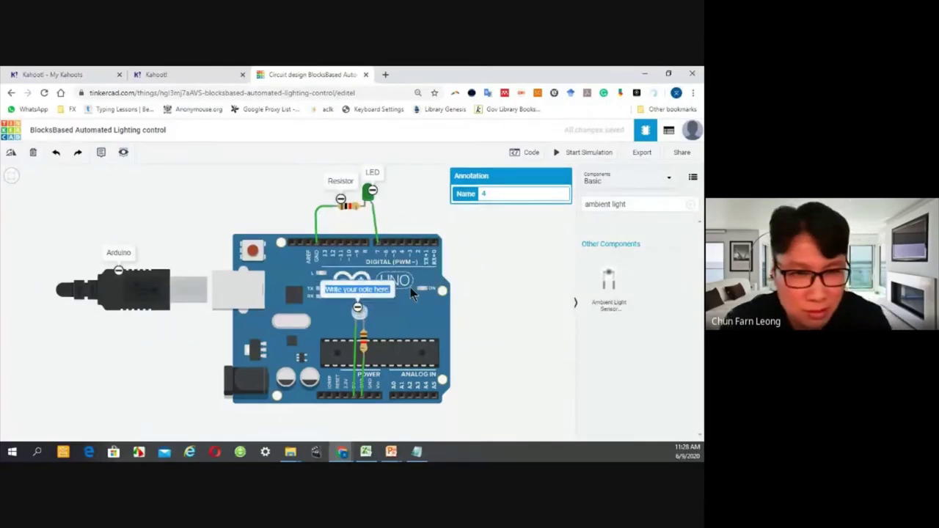
key(Escape)
text(Am)
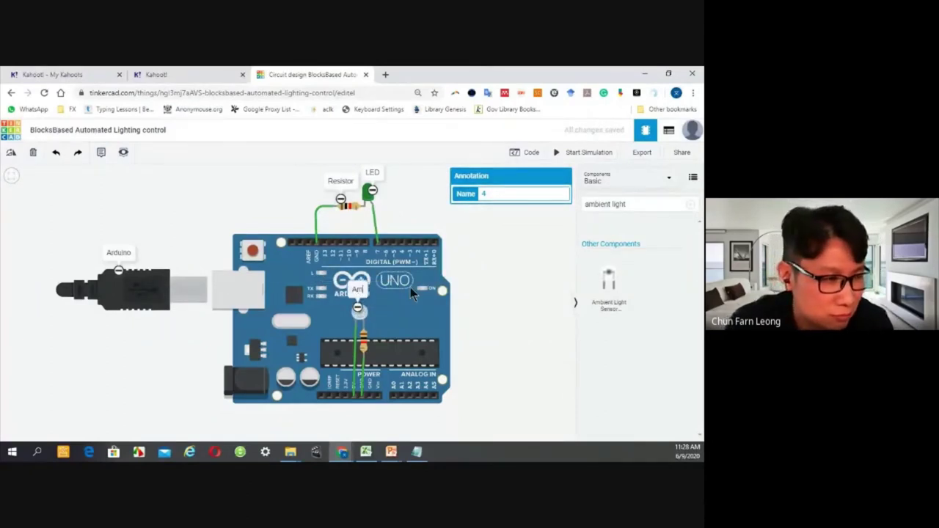
text(bient Light)
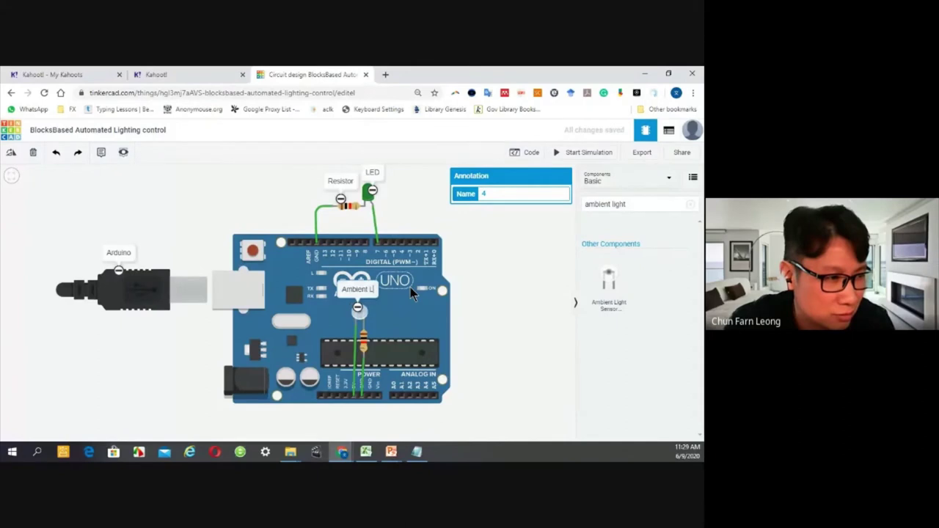
text( Sensor)
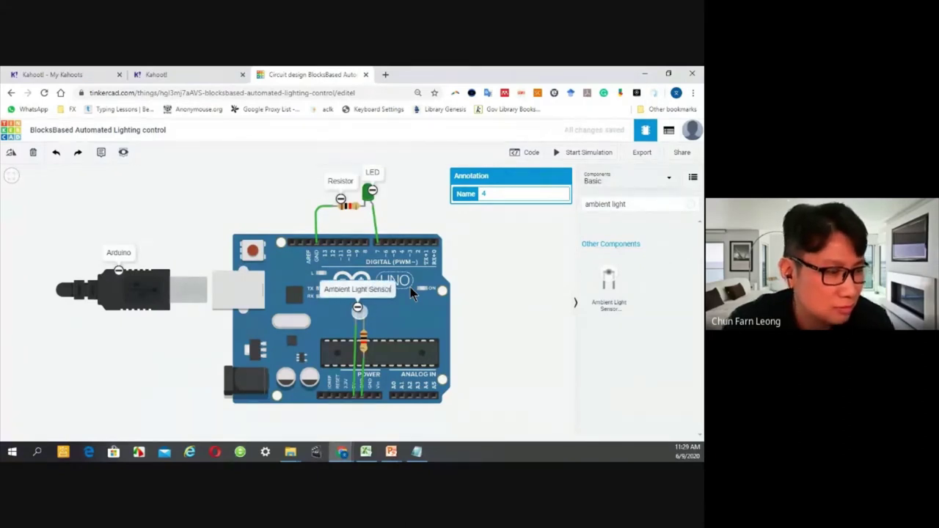
click(490, 309)
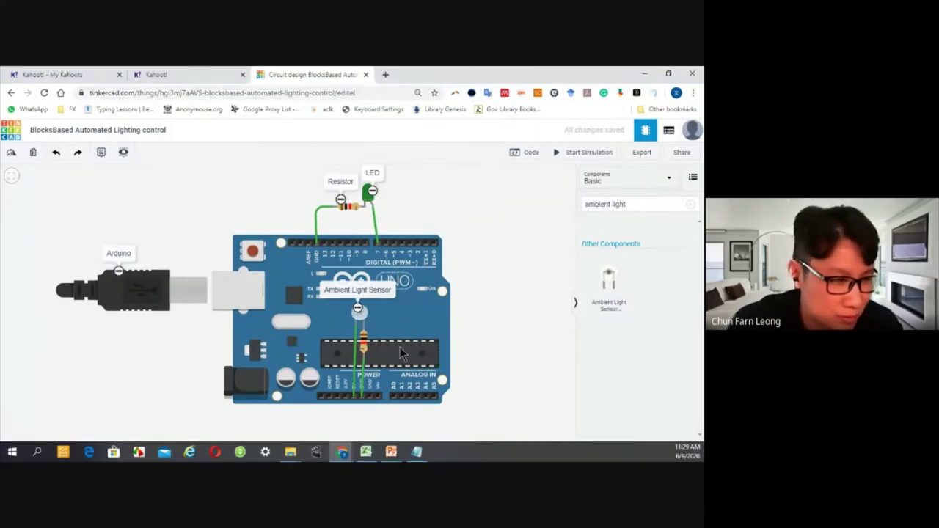
Step: Wire analog pin A0 to the junction of the sensor's right leg and the second resistor, with a right-angle bend above the chip
drag(487, 325, 476, 319)
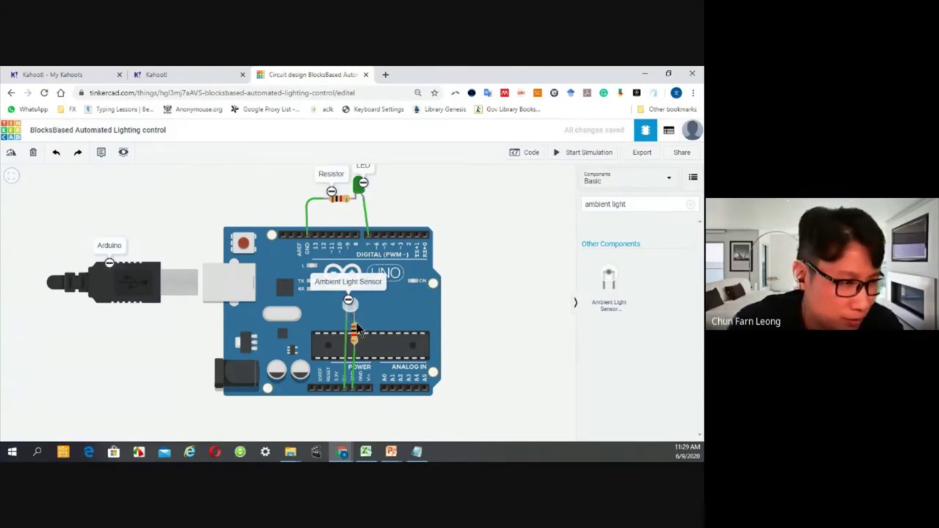
click(381, 391)
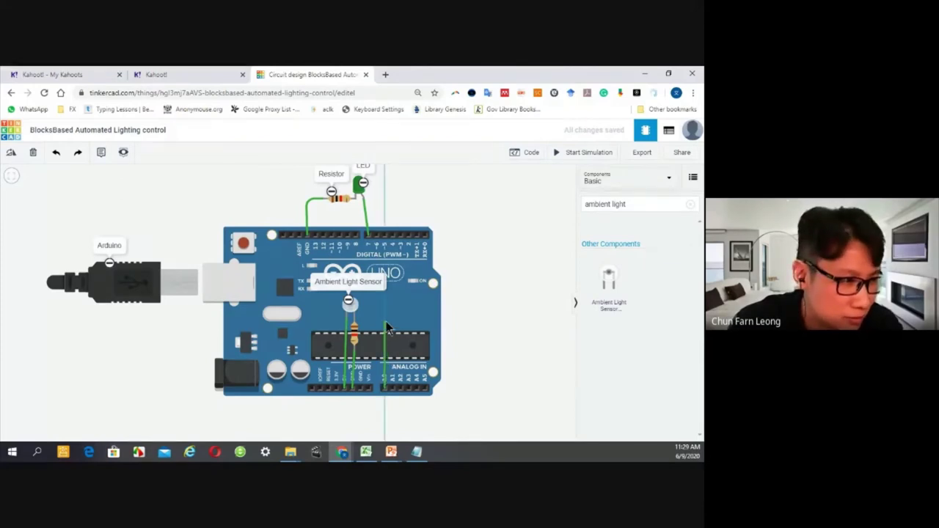
click(384, 316)
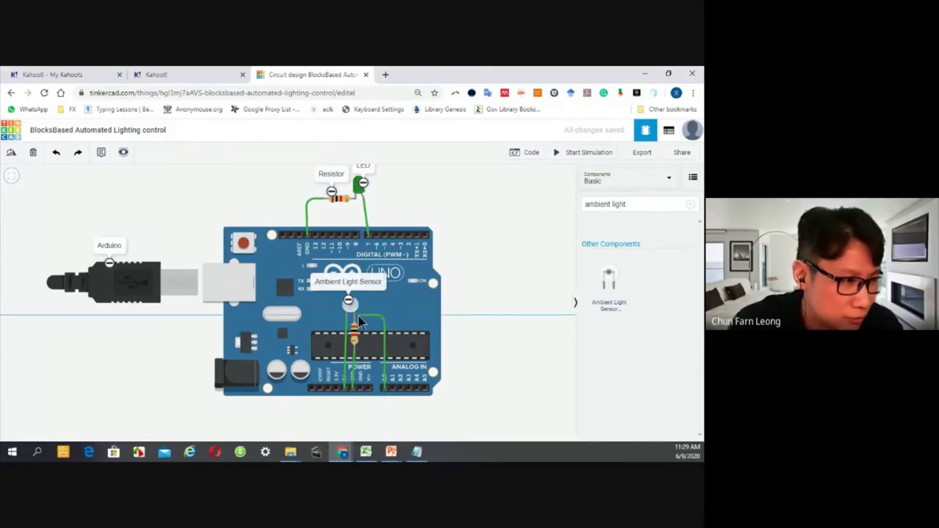
click(356, 317)
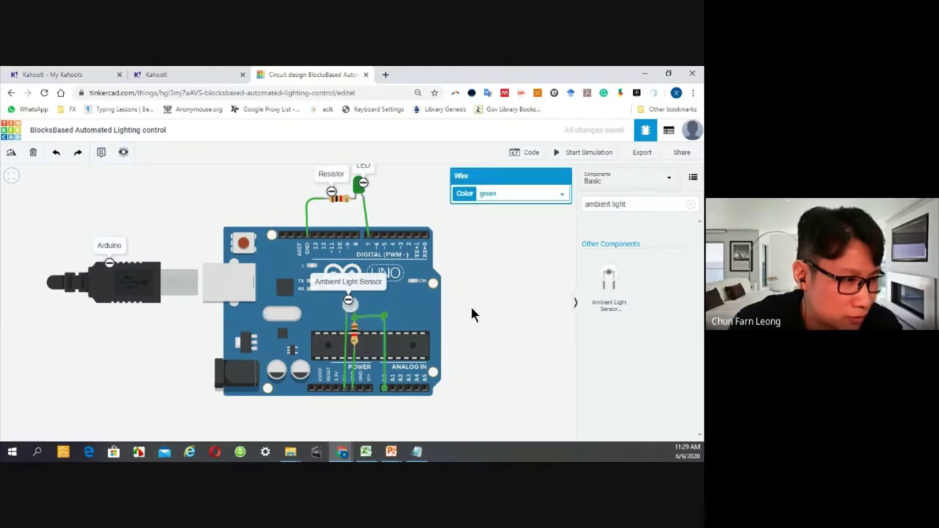
click(523, 310)
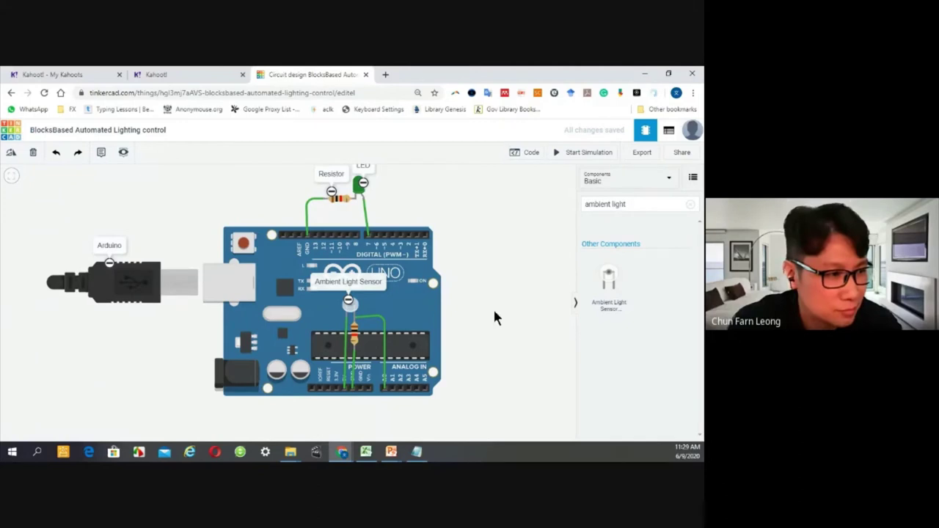
Step: Color the LED resistor's GND wire black and the light sensor's 5V wire red
scroll(490, 316, down, 1)
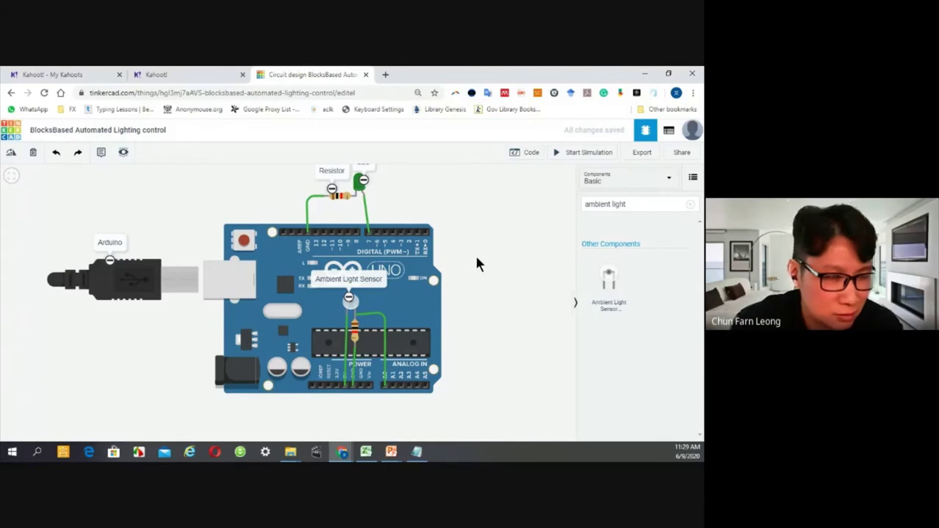
click(308, 214)
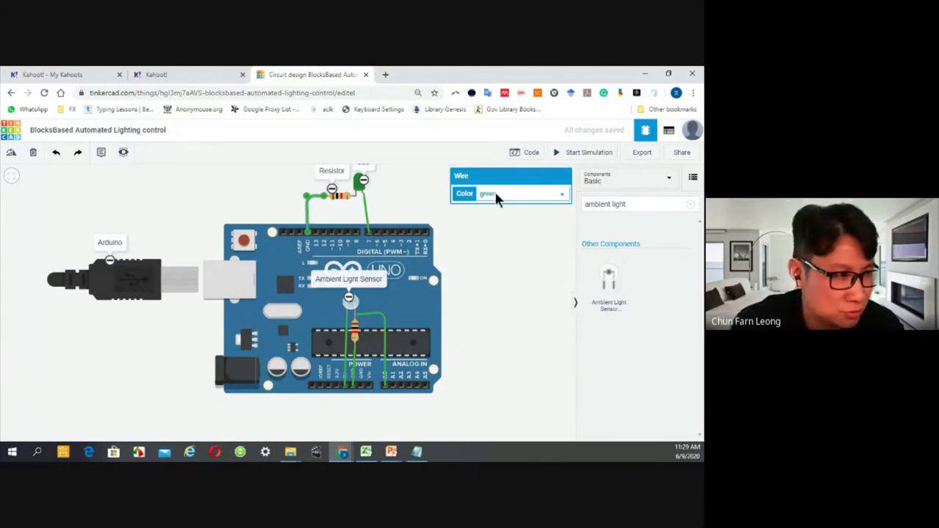
click(524, 195)
click(493, 206)
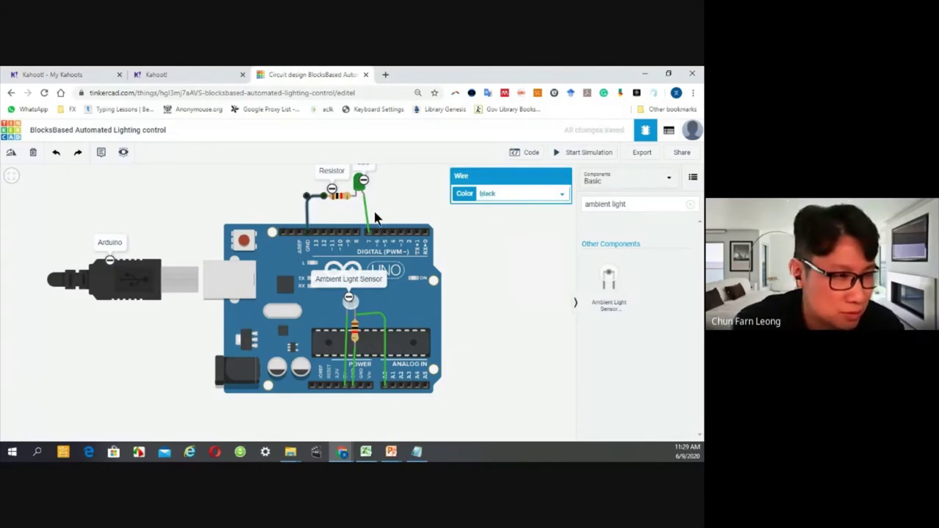
click(346, 356)
click(561, 200)
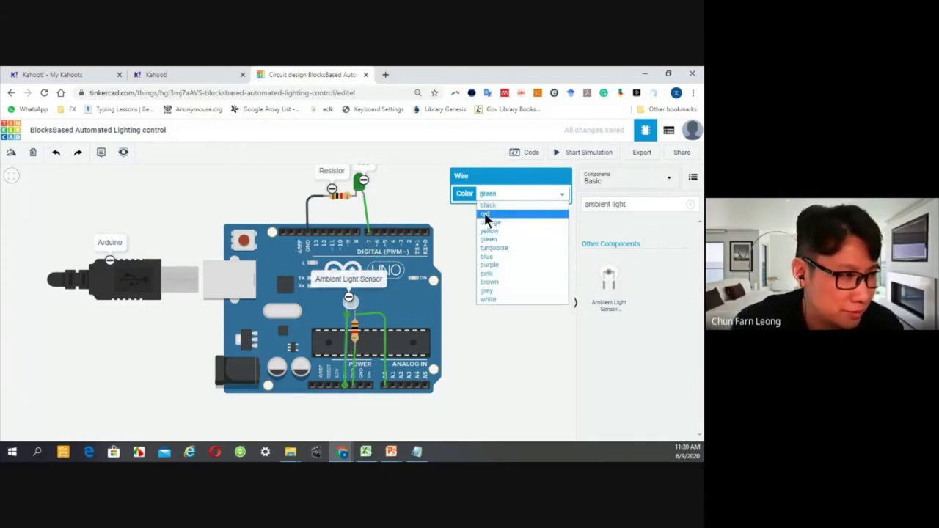
click(490, 221)
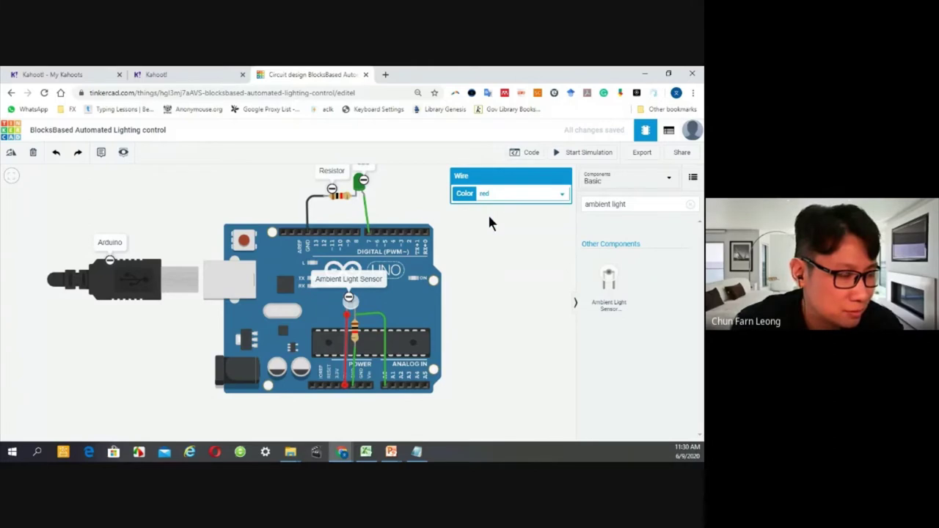
Step: Color the A0 signal wire blue and the second resistor's GND wire black
click(385, 334)
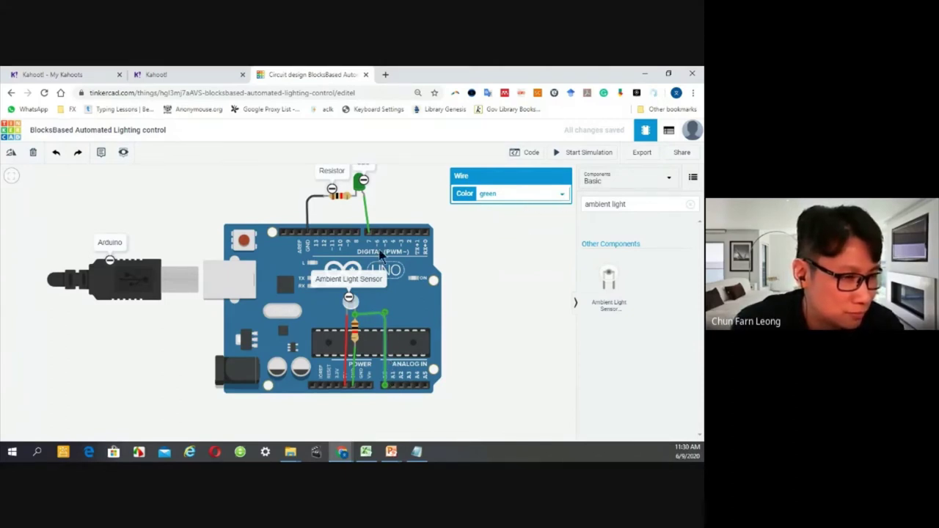
click(563, 199)
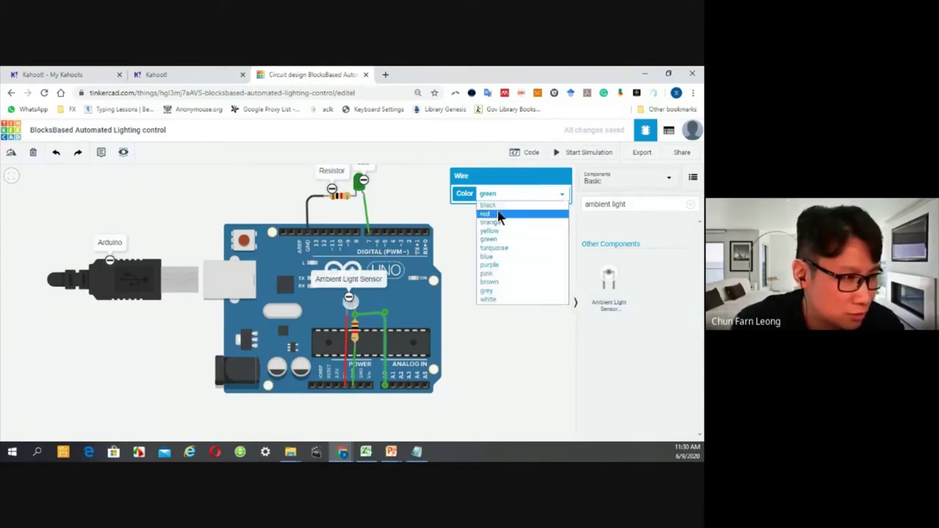
click(492, 259)
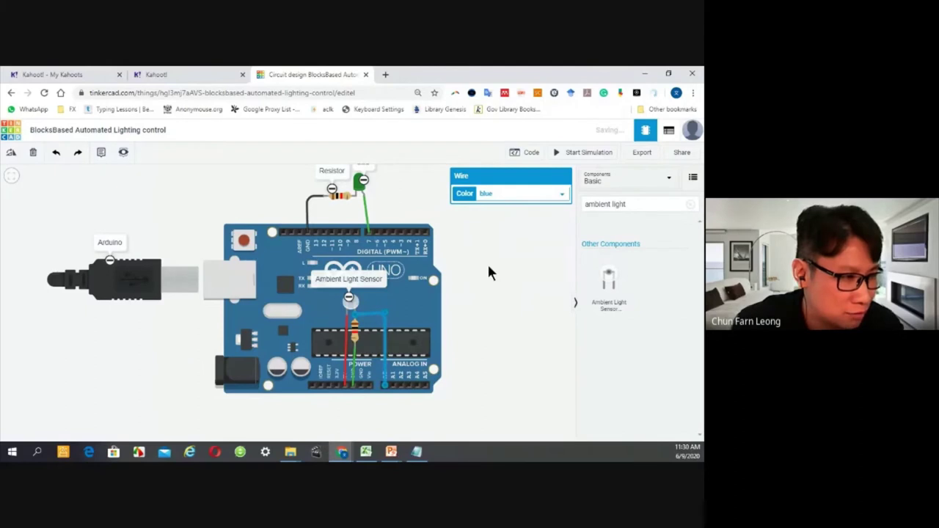
click(355, 360)
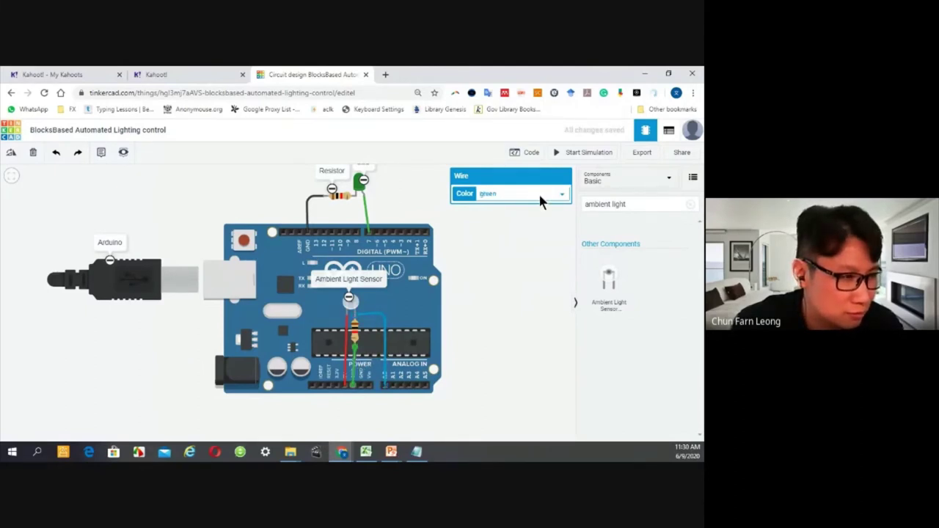
click(562, 200)
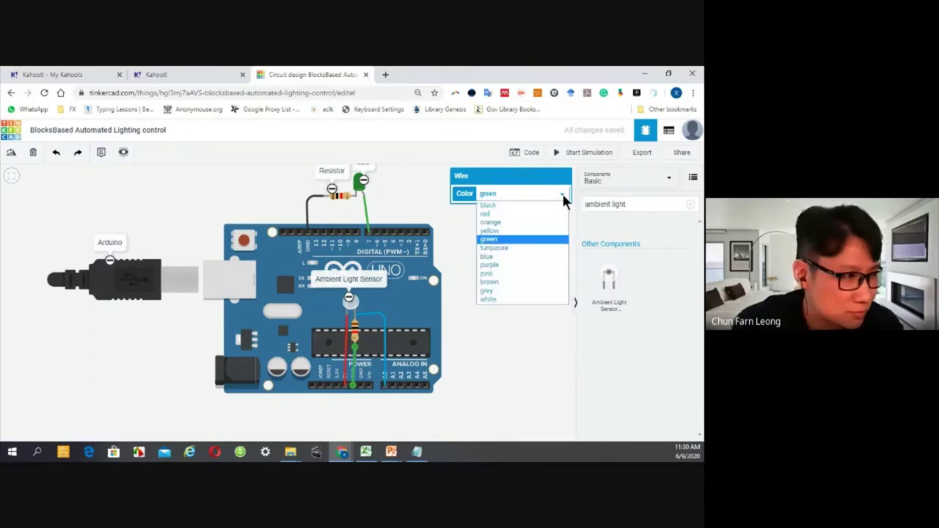
click(501, 205)
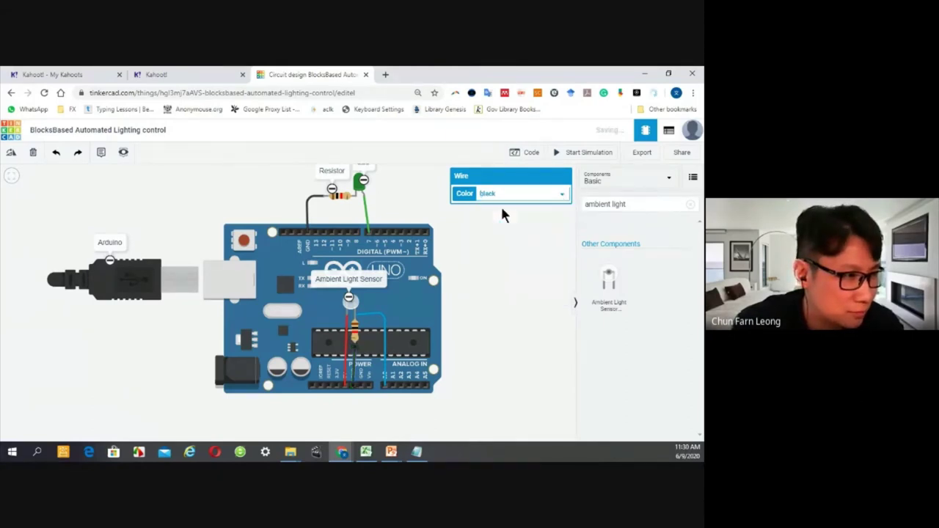
click(498, 293)
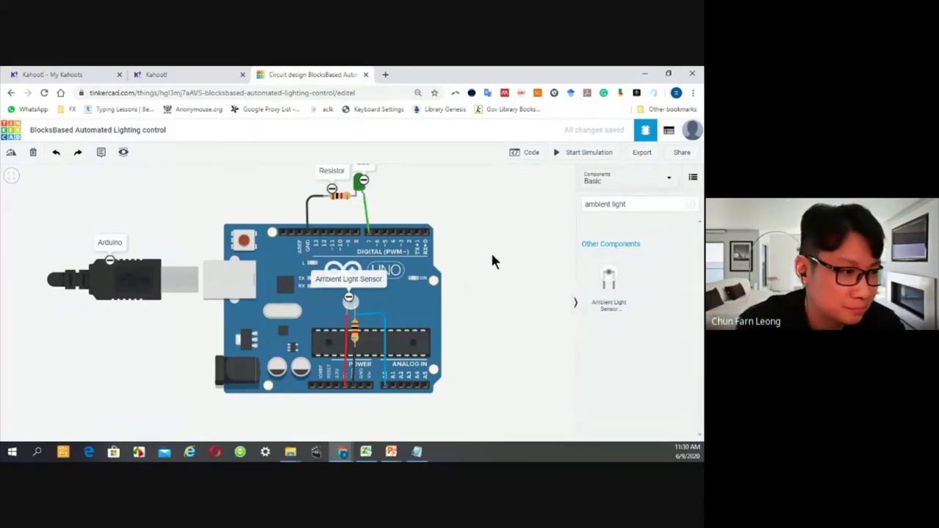
Step: Switch to the PowerPoint slide on the automated lighting control hardware, compare its wiring with the circuit, and return to Tinkercad
scroll(491, 249, down, 2)
drag(491, 248, 456, 268)
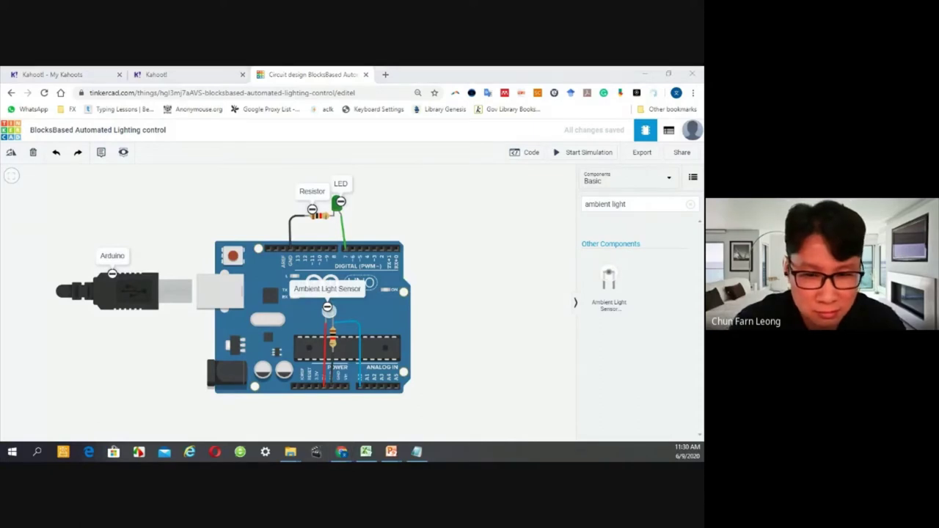
key(alt+Tab)
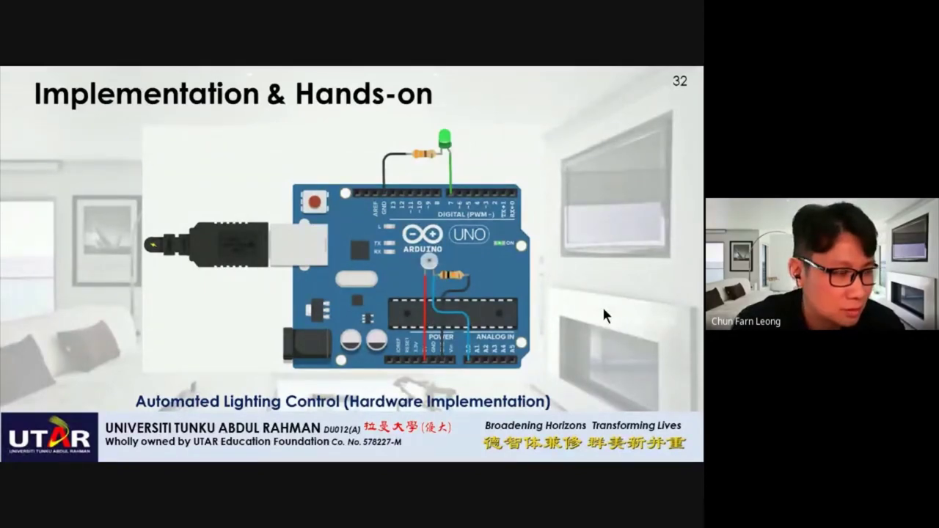
key(alt+Tab)
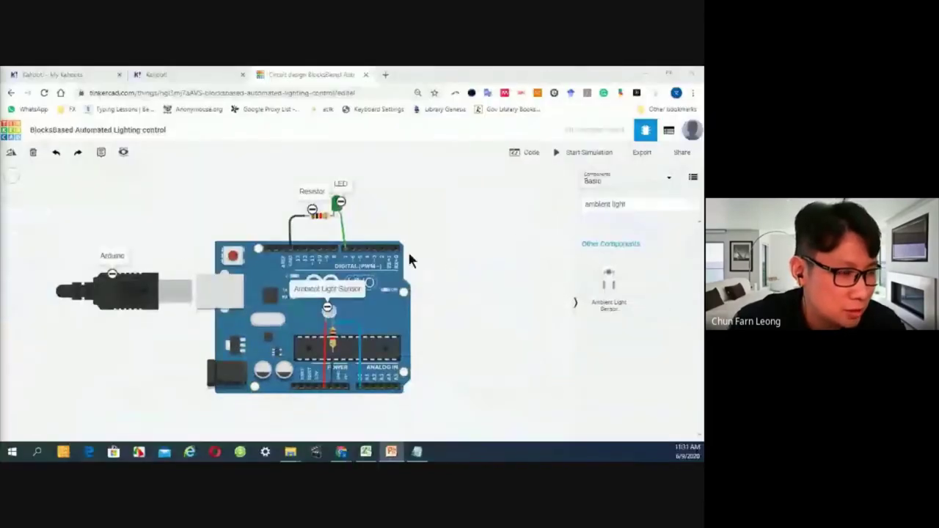
Step: Add a "Built-in LED" annotation to the Arduino's onboard L light, just below the digital pins
drag(432, 292, 454, 266)
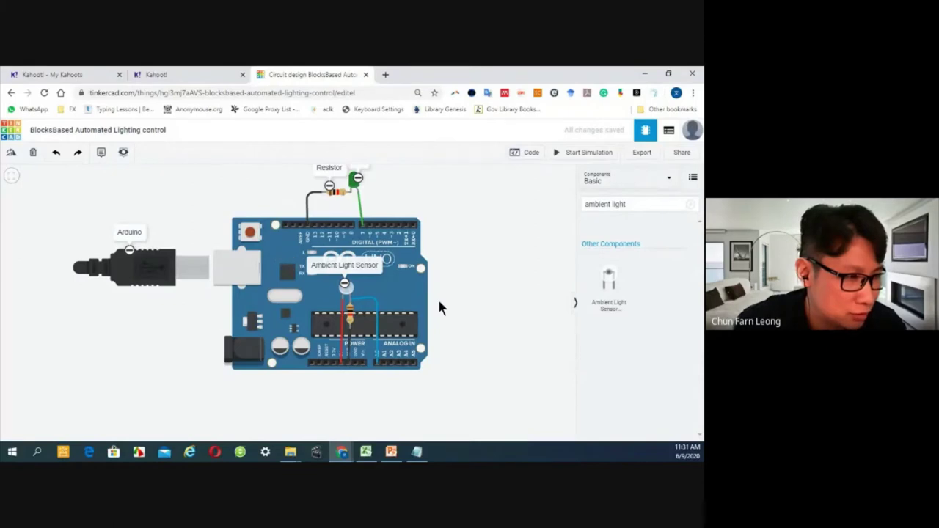
scroll(439, 308, up, 3)
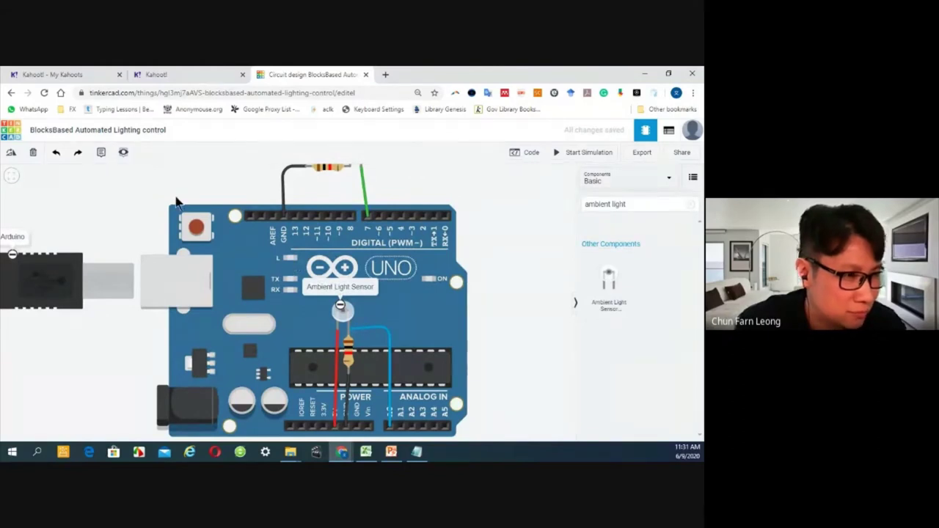
scroll(198, 235, down, 1)
click(100, 154)
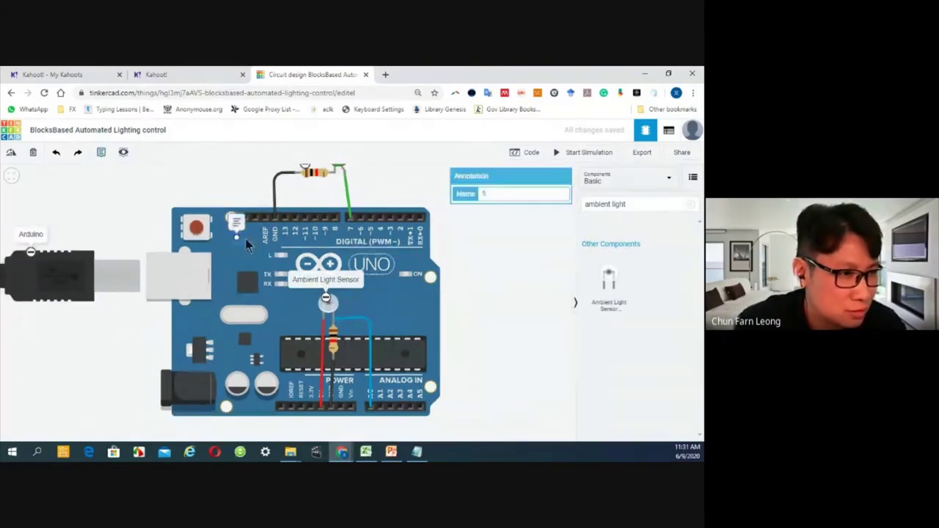
click(284, 242)
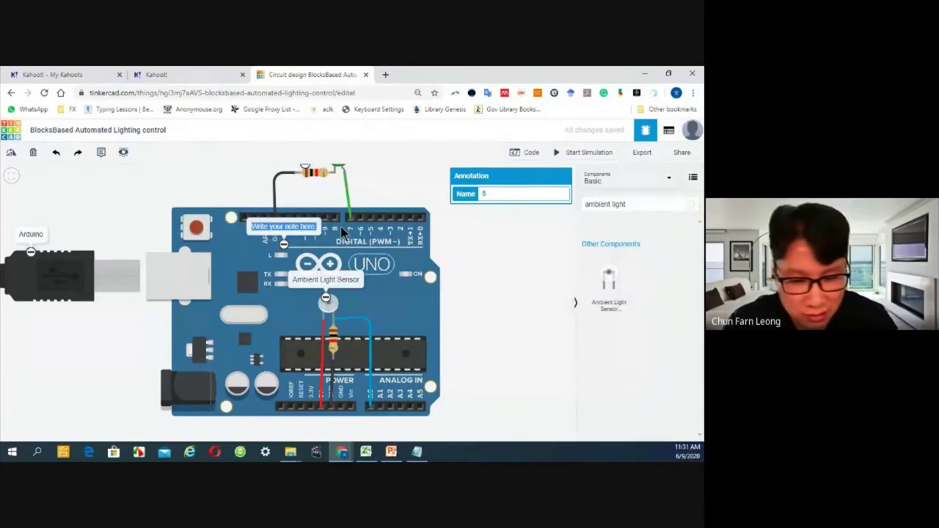
key(Escape)
text(Buil)
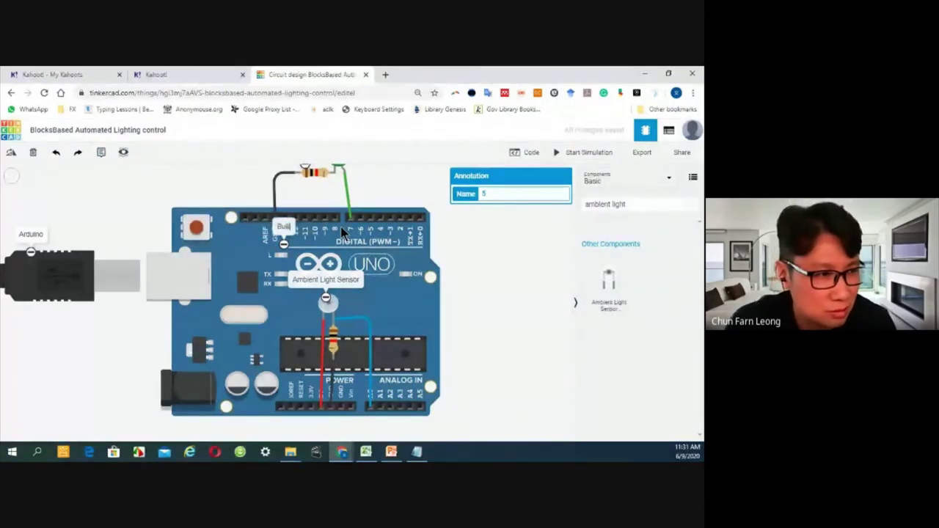
text(t)
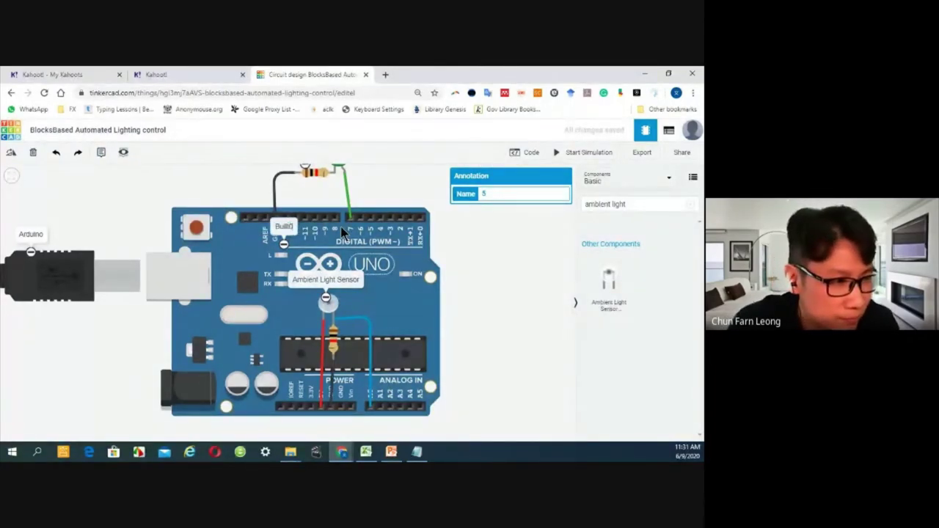
text(-in LED)
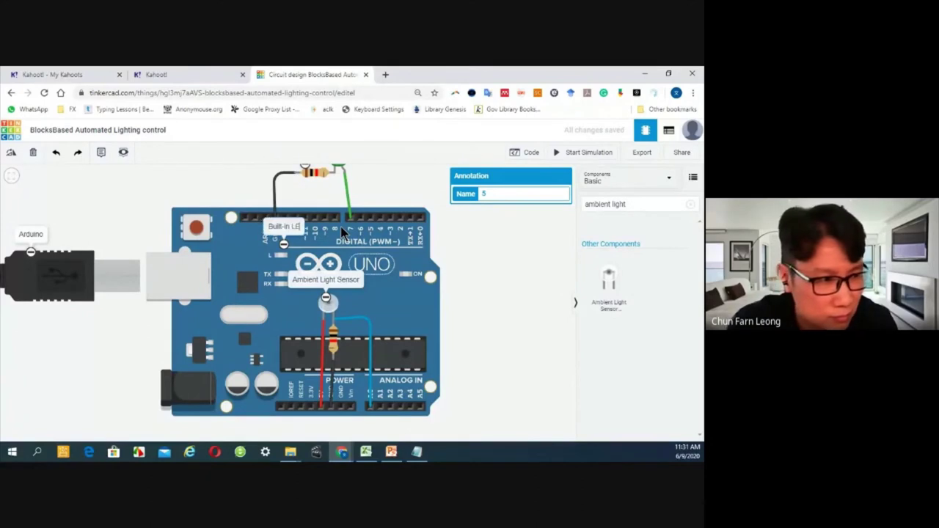
click(484, 260)
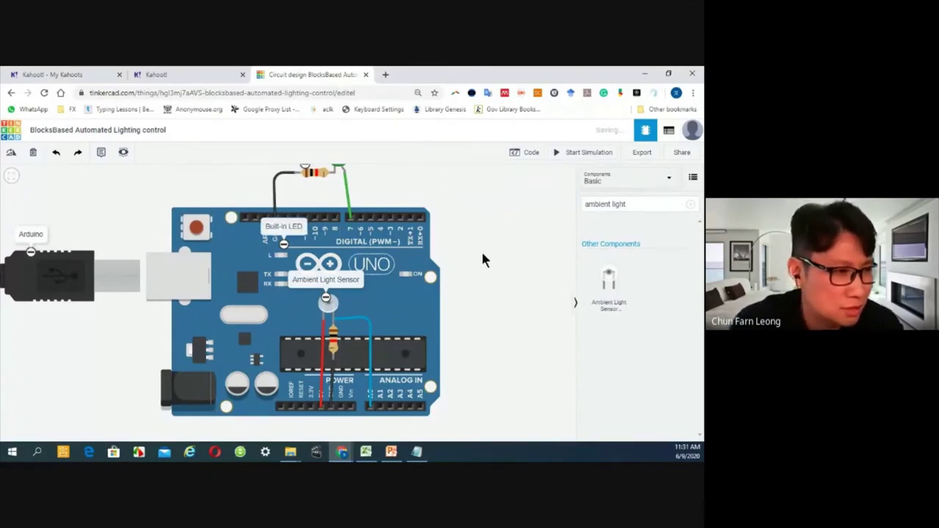
Step: Open the block code editor for the Arduino and move the default blink block stack slightly higher in the workspace
scroll(470, 234, down, 2)
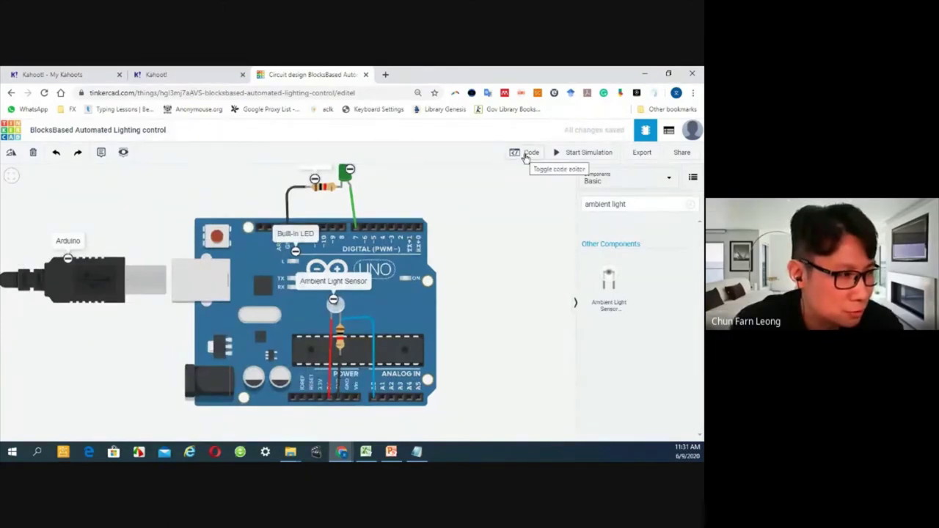
click(525, 156)
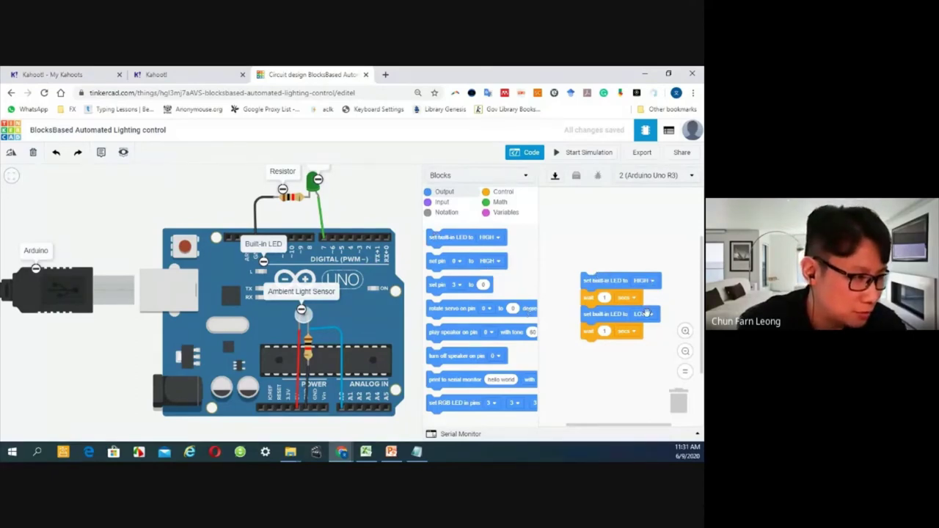
drag(602, 281, 602, 257)
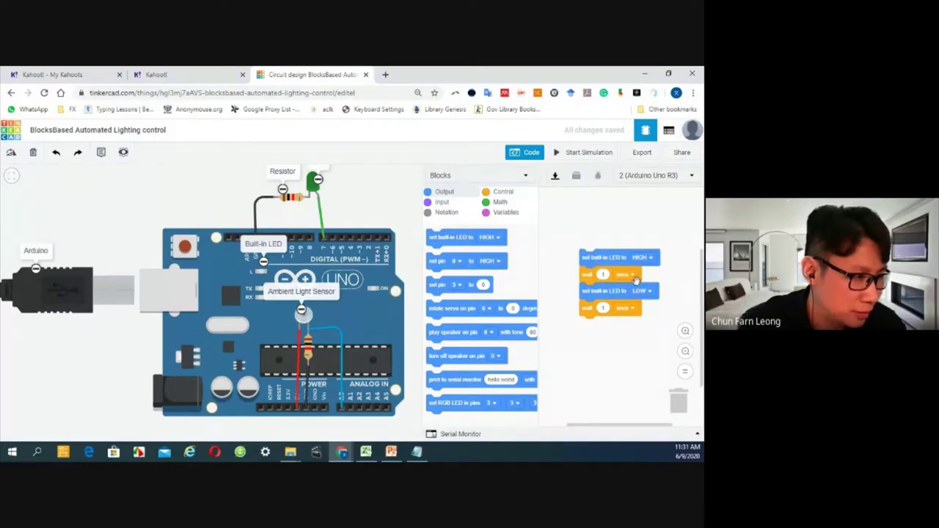